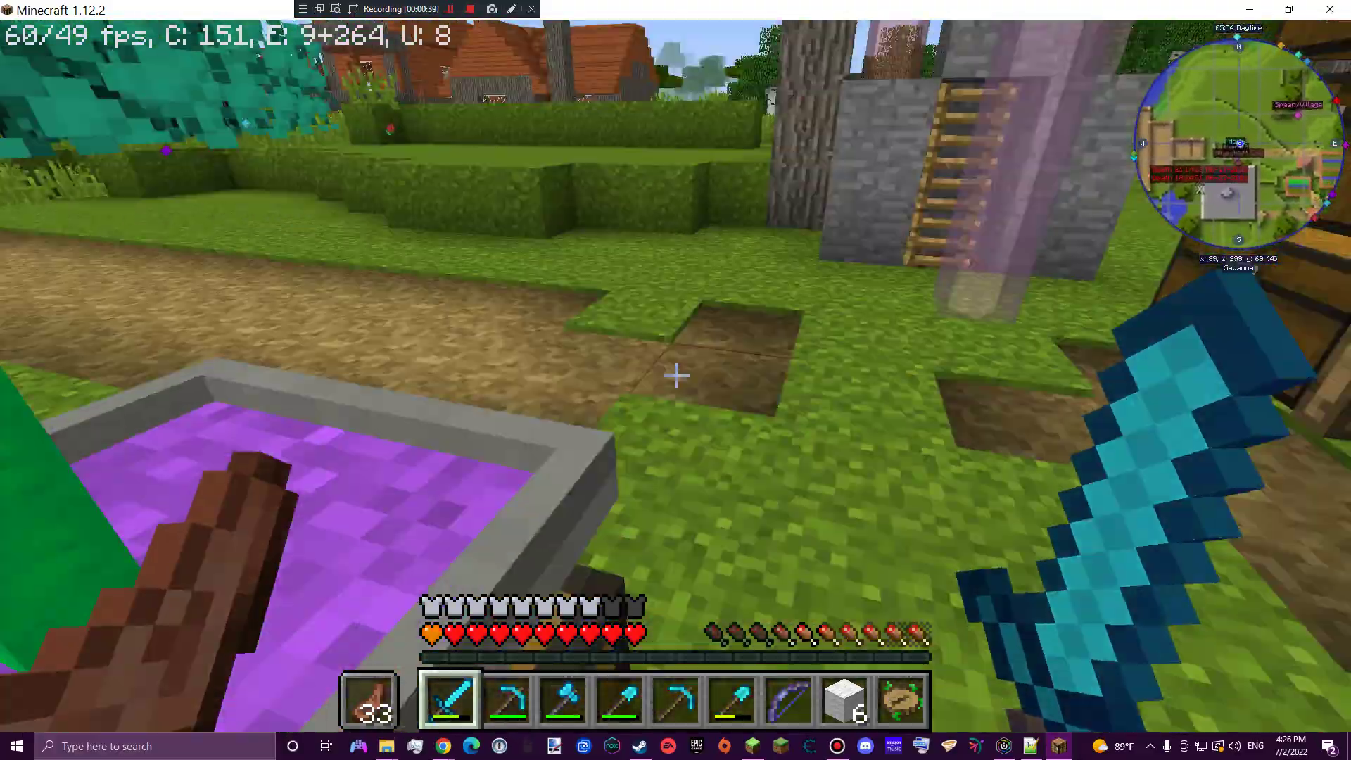
# - Walk toward the wooden frame, save and quit to title, then bring up Chrome's MCEdit downloads page
pyautogui.press('w')
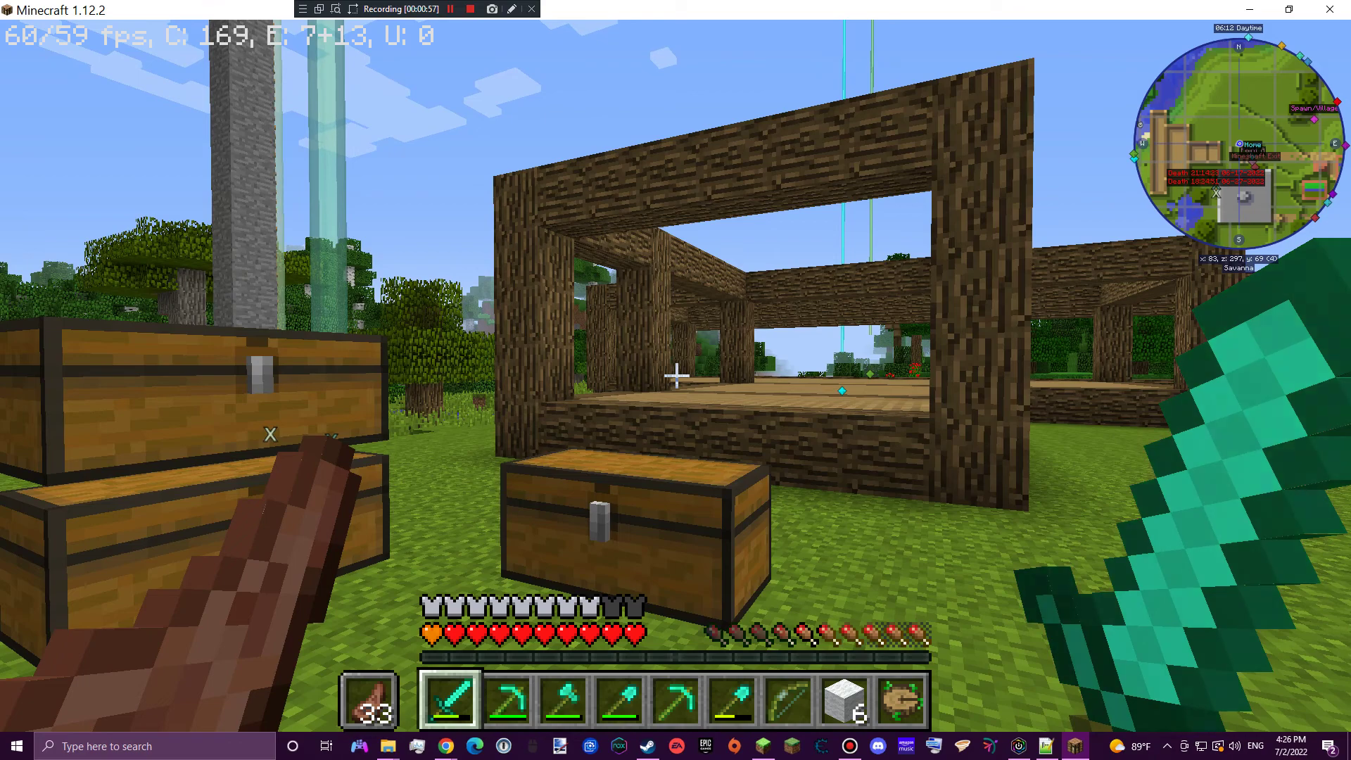
pyautogui.press('Escape')
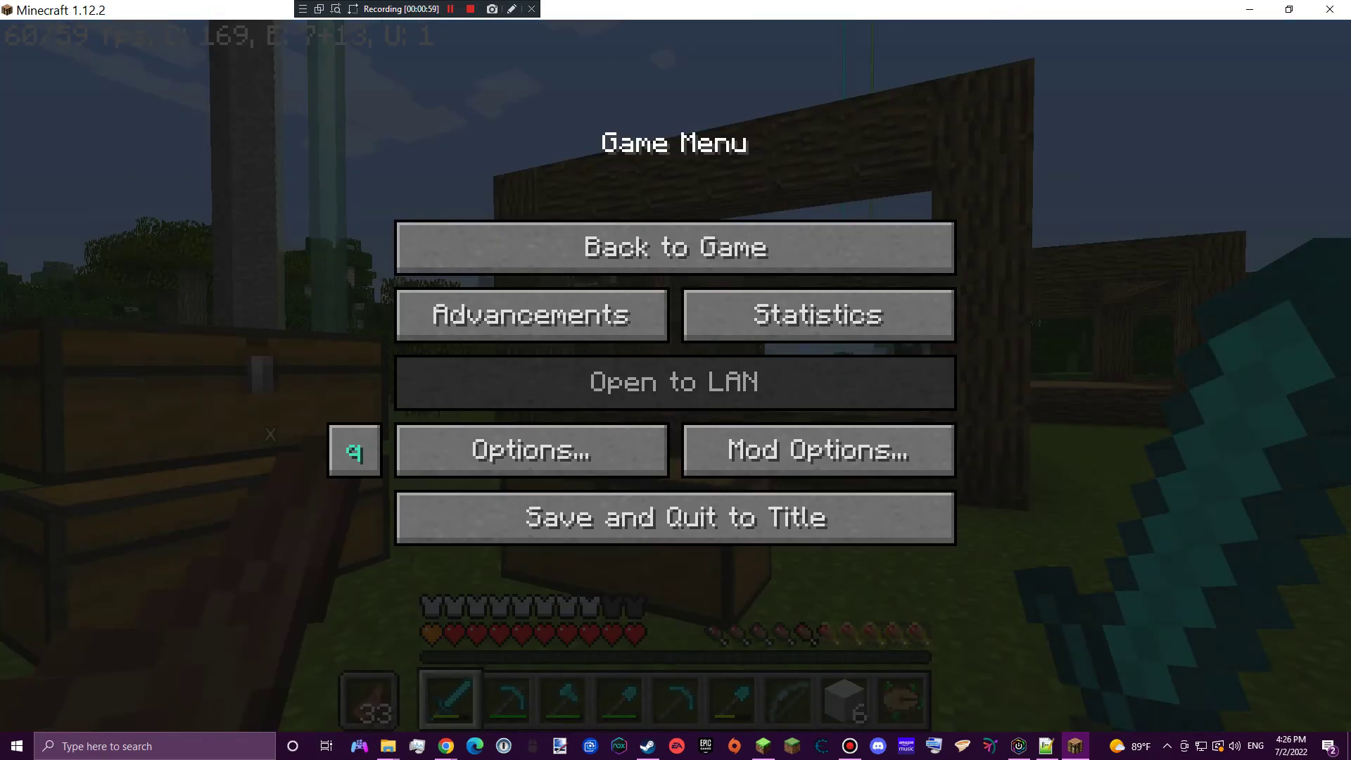
pyautogui.click(675, 517)
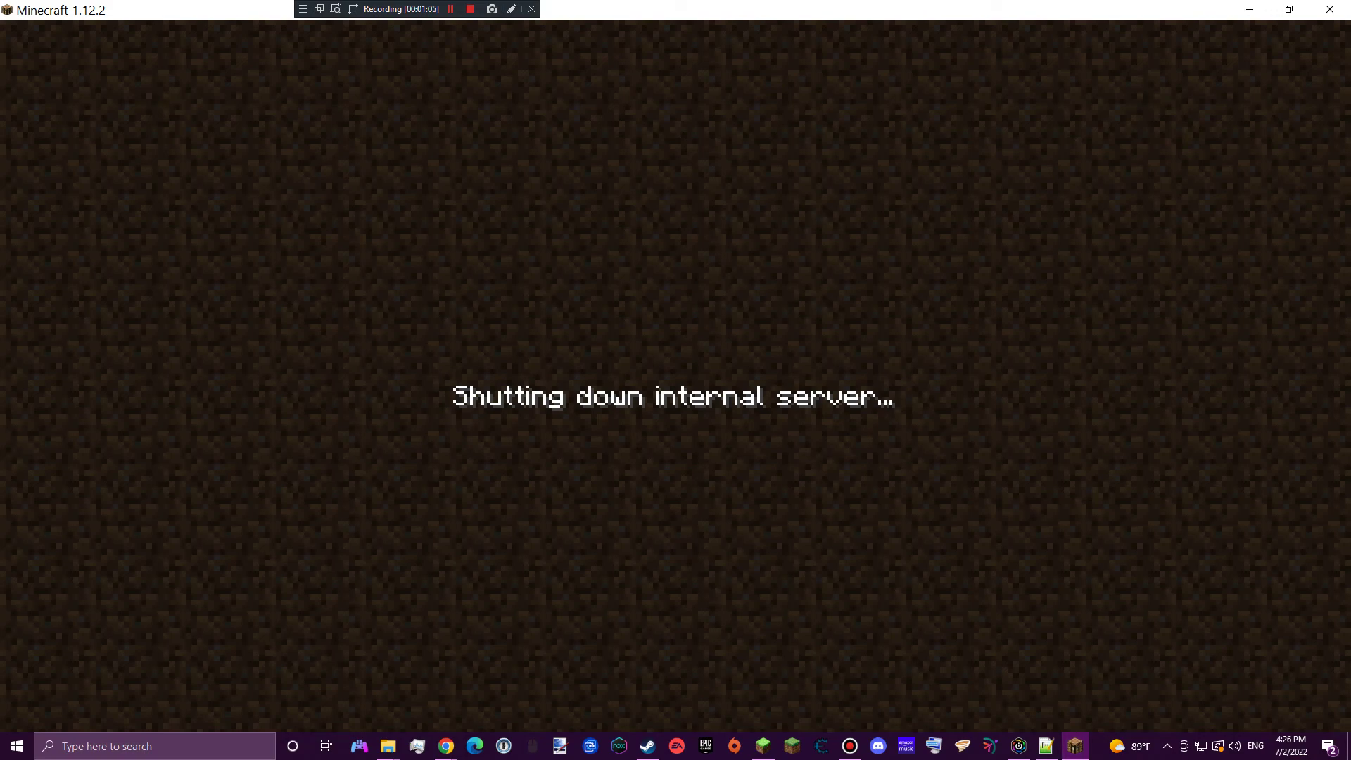
pyautogui.moveTo(445, 746)
pyautogui.click(520, 686)
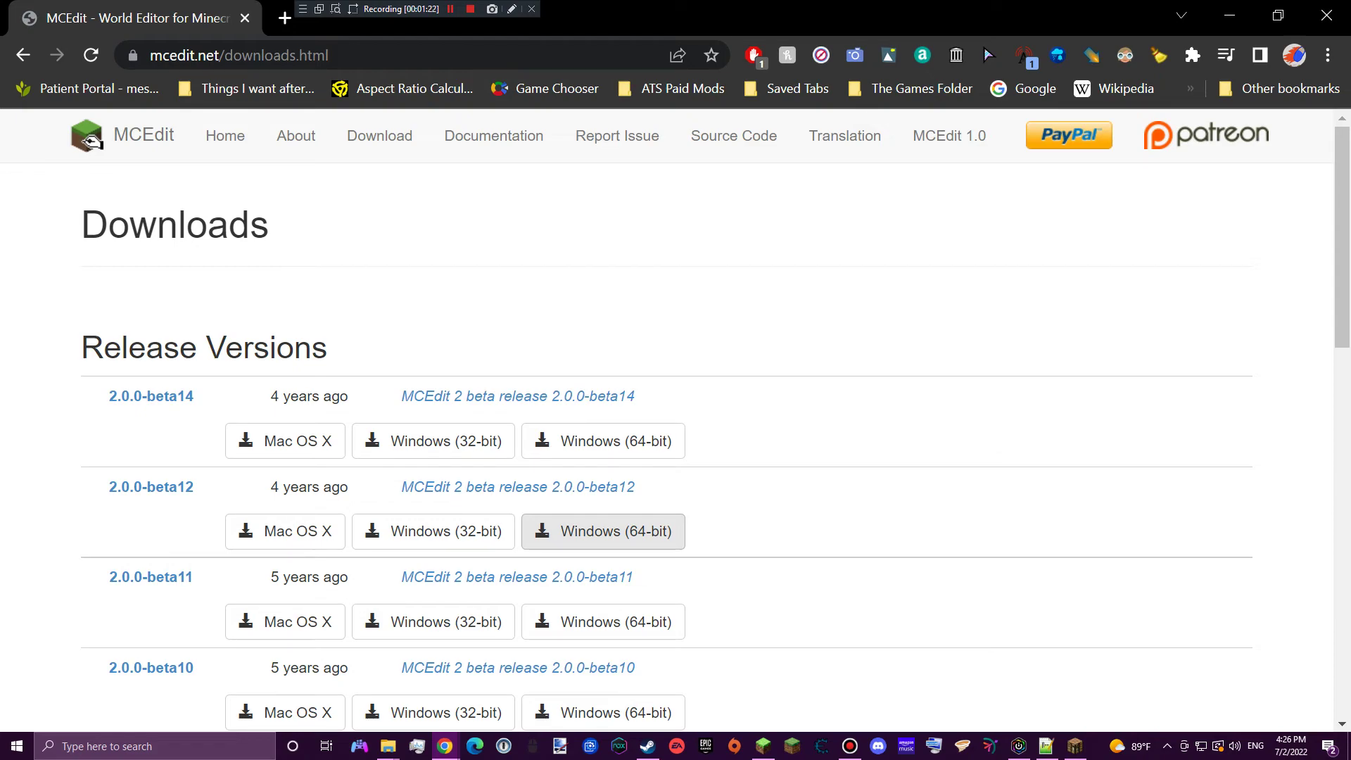
# - Scroll the MCEdit release list down to Legacy Versions and back, then minimize Chrome
pyautogui.scroll(-10, 675, 450)
pyautogui.scroll(10, 675, 450)
pyautogui.scroll(-10, 603, 396)
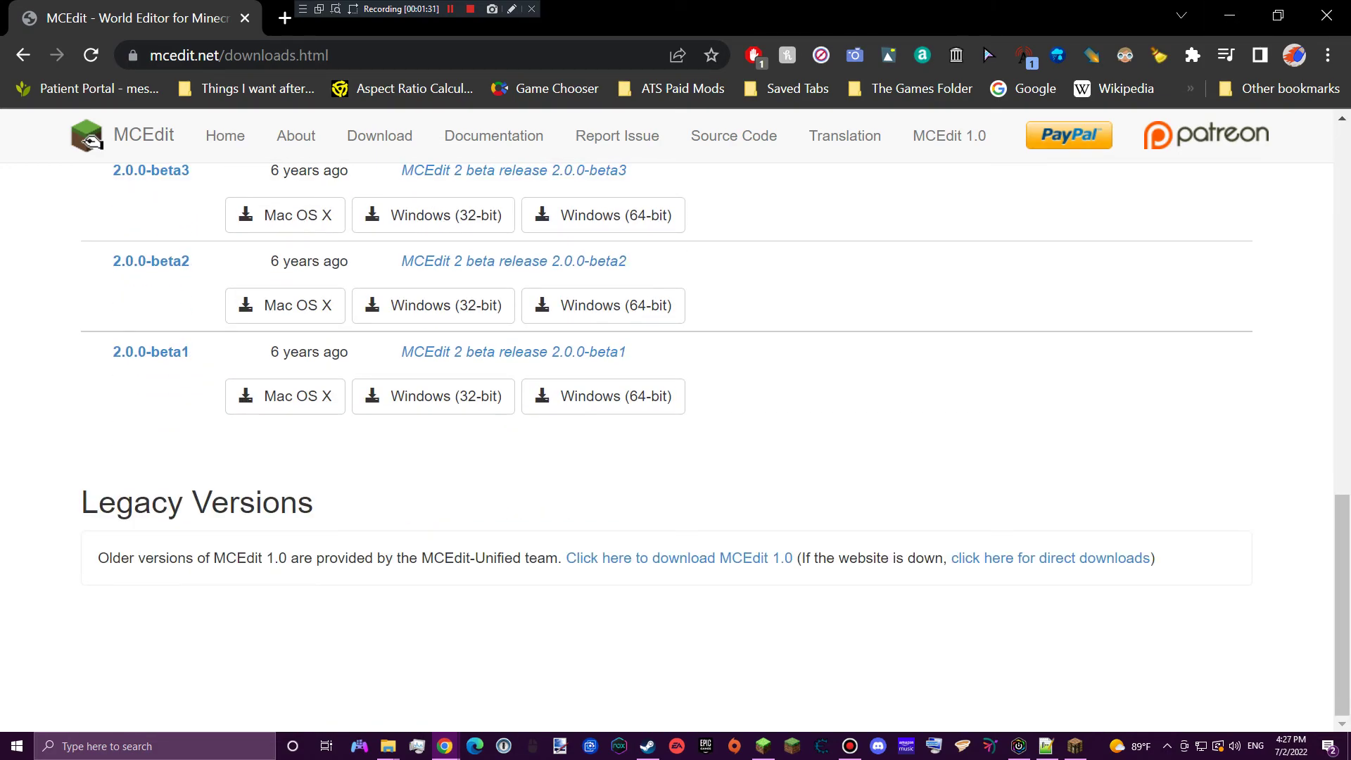
pyautogui.scroll(10, 603, 531)
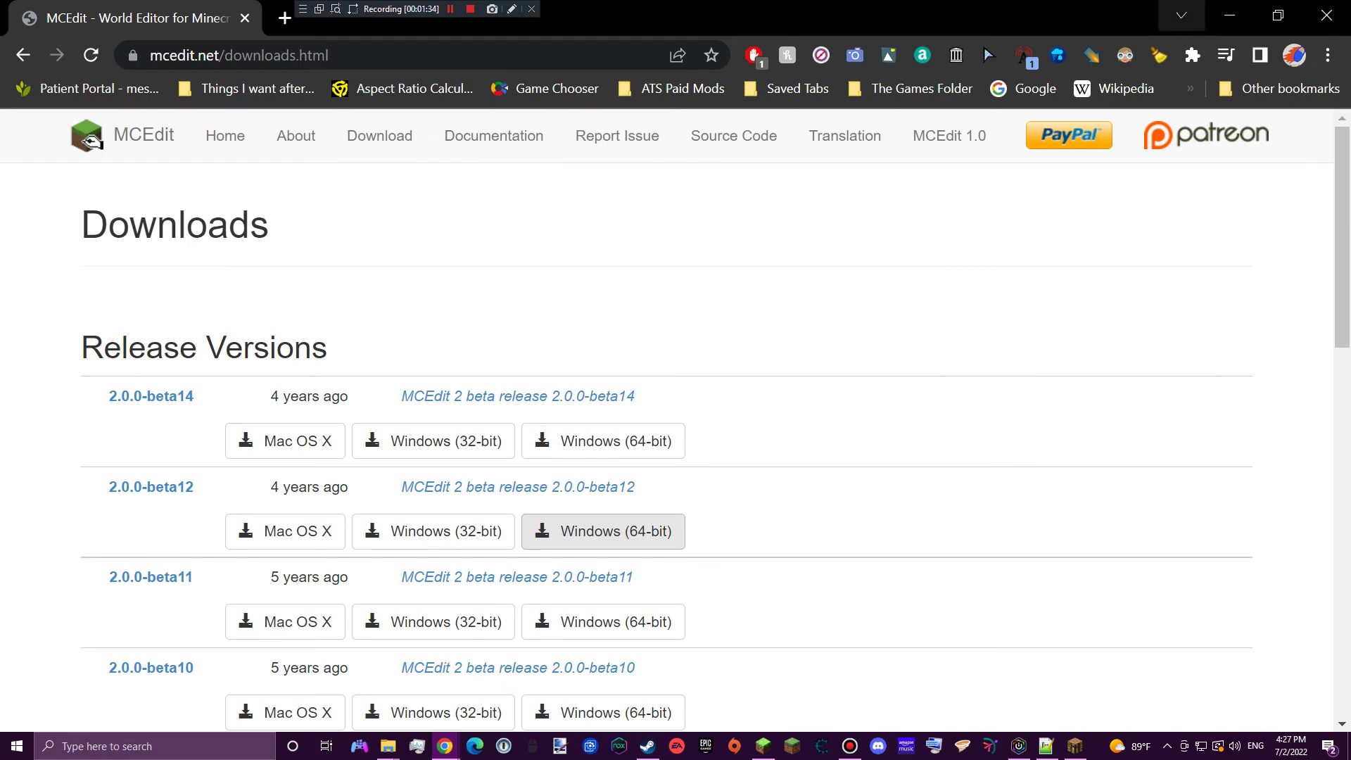
pyautogui.click(1230, 15)
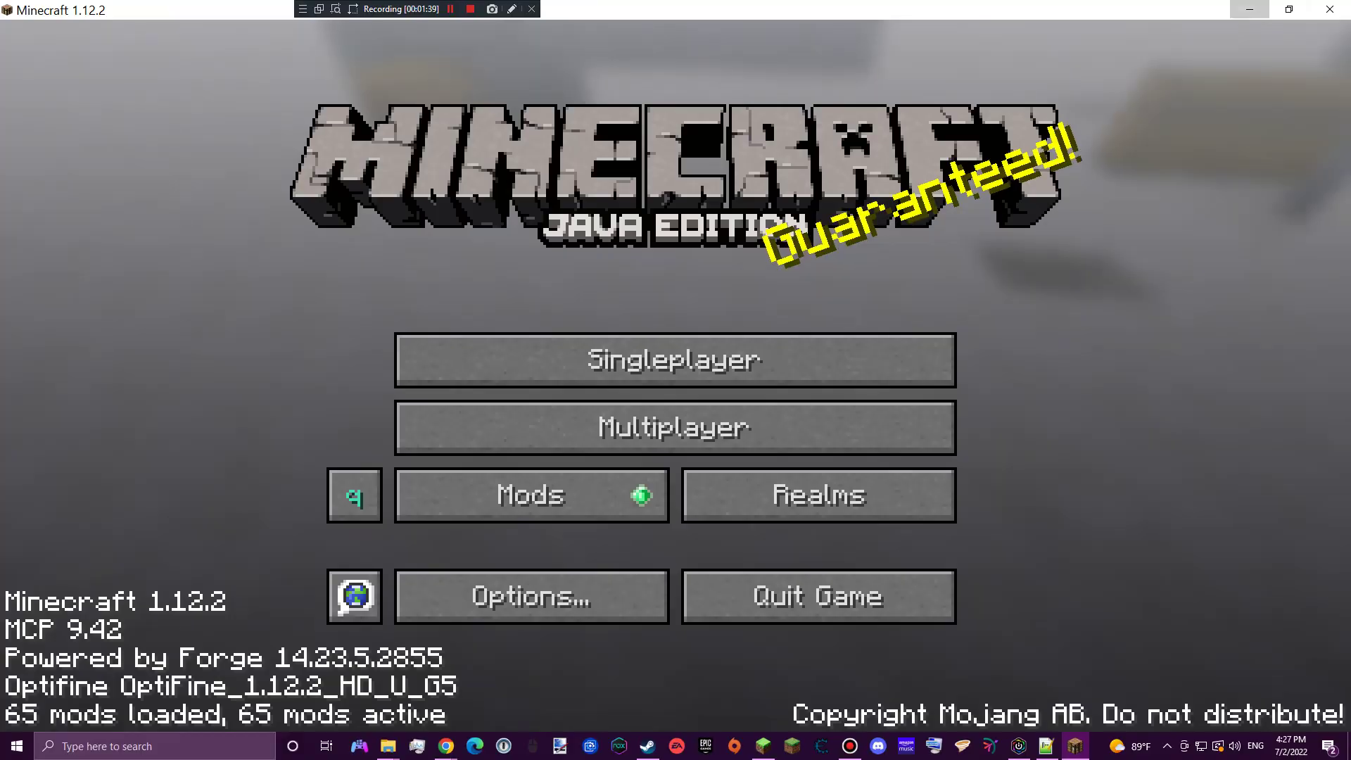
# - Restore the mcedit2-win64-2.0.0-beta12 folder window and launch mcedit2.exe from it
pyautogui.hotkey('alt', 'Tab')
pyautogui.click(1229, 15)
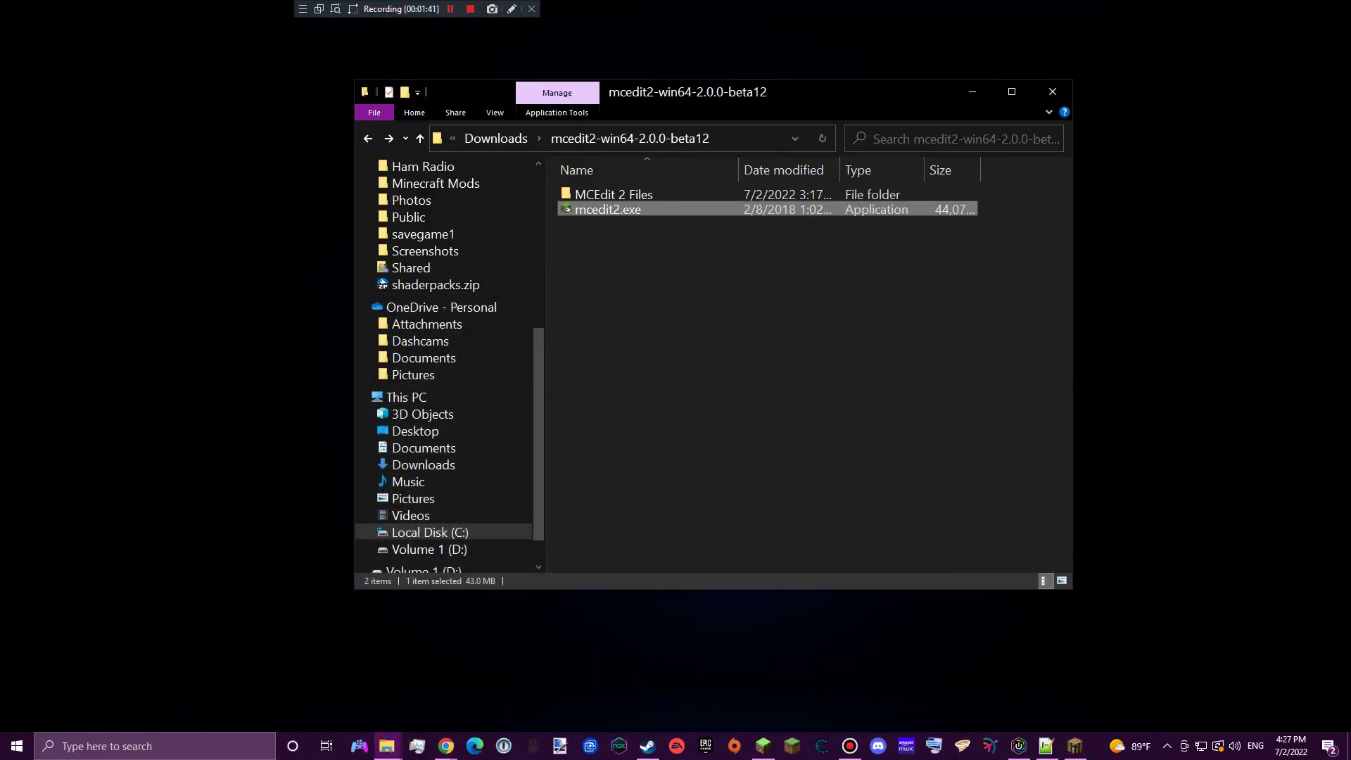
pyautogui.click(971, 92)
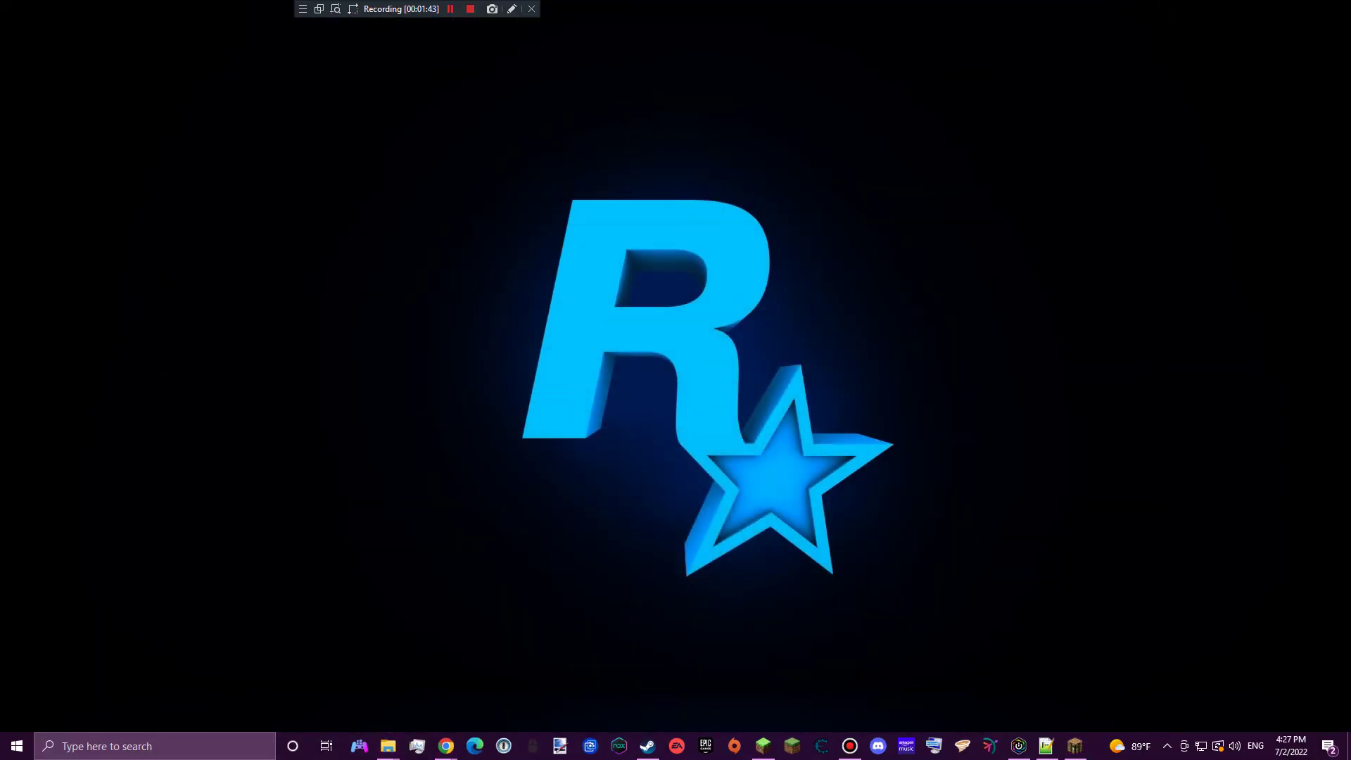
pyautogui.moveTo(386, 746)
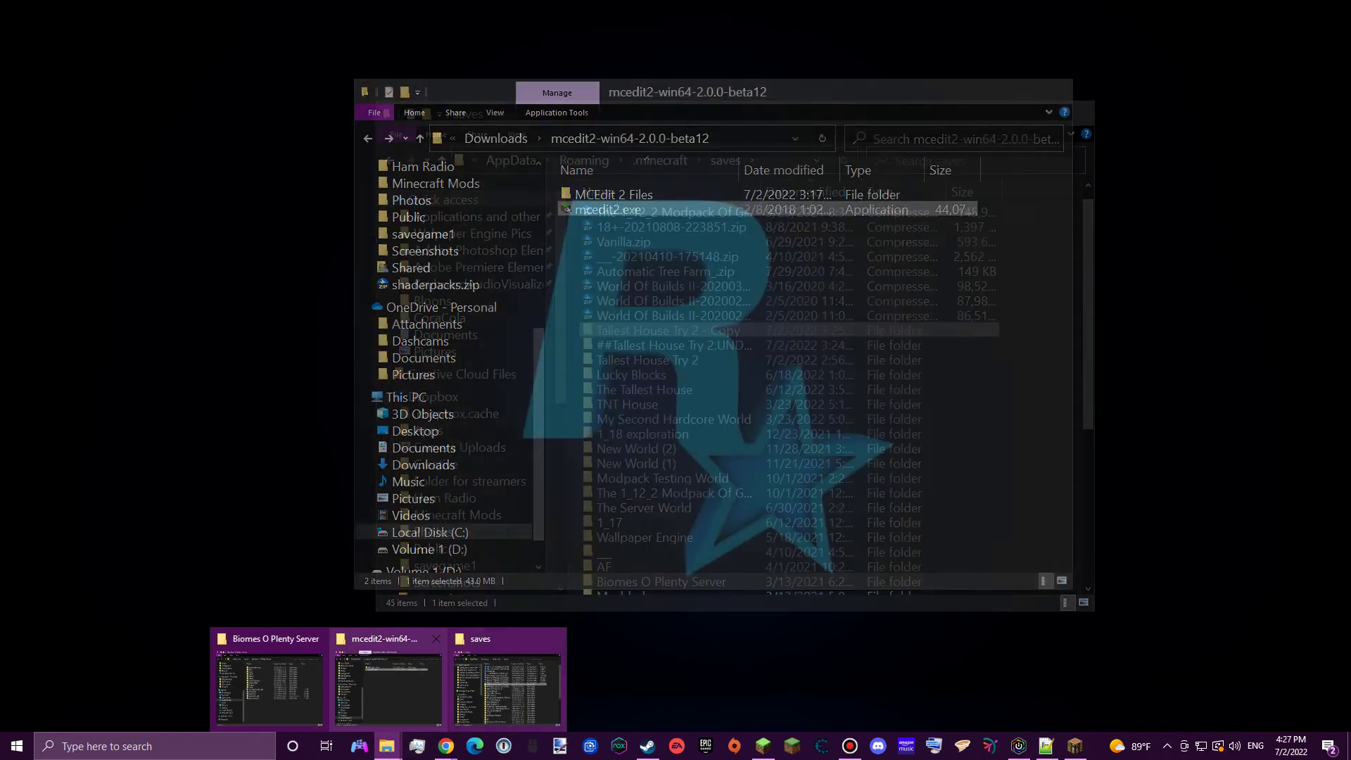
pyautogui.click(387, 686)
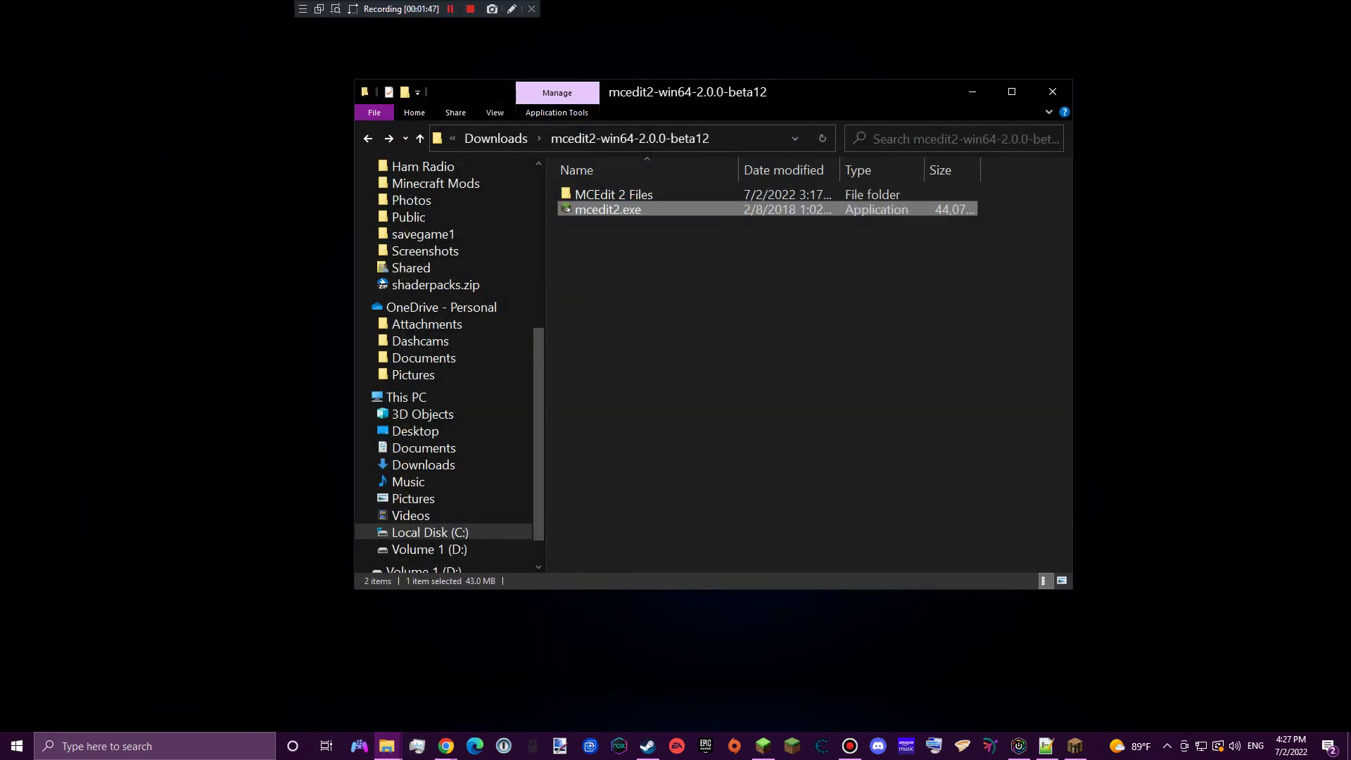
pyautogui.press('Return')
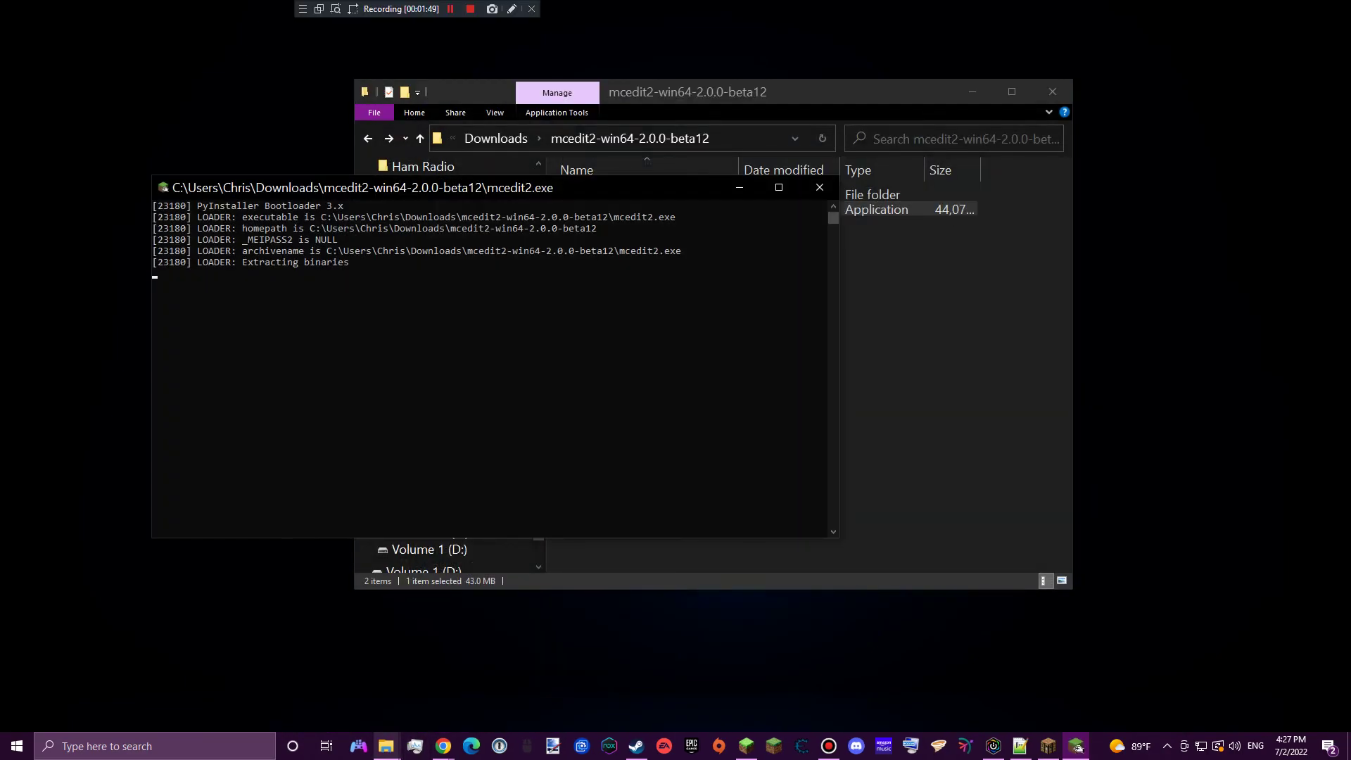
pyautogui.moveTo(386, 745)
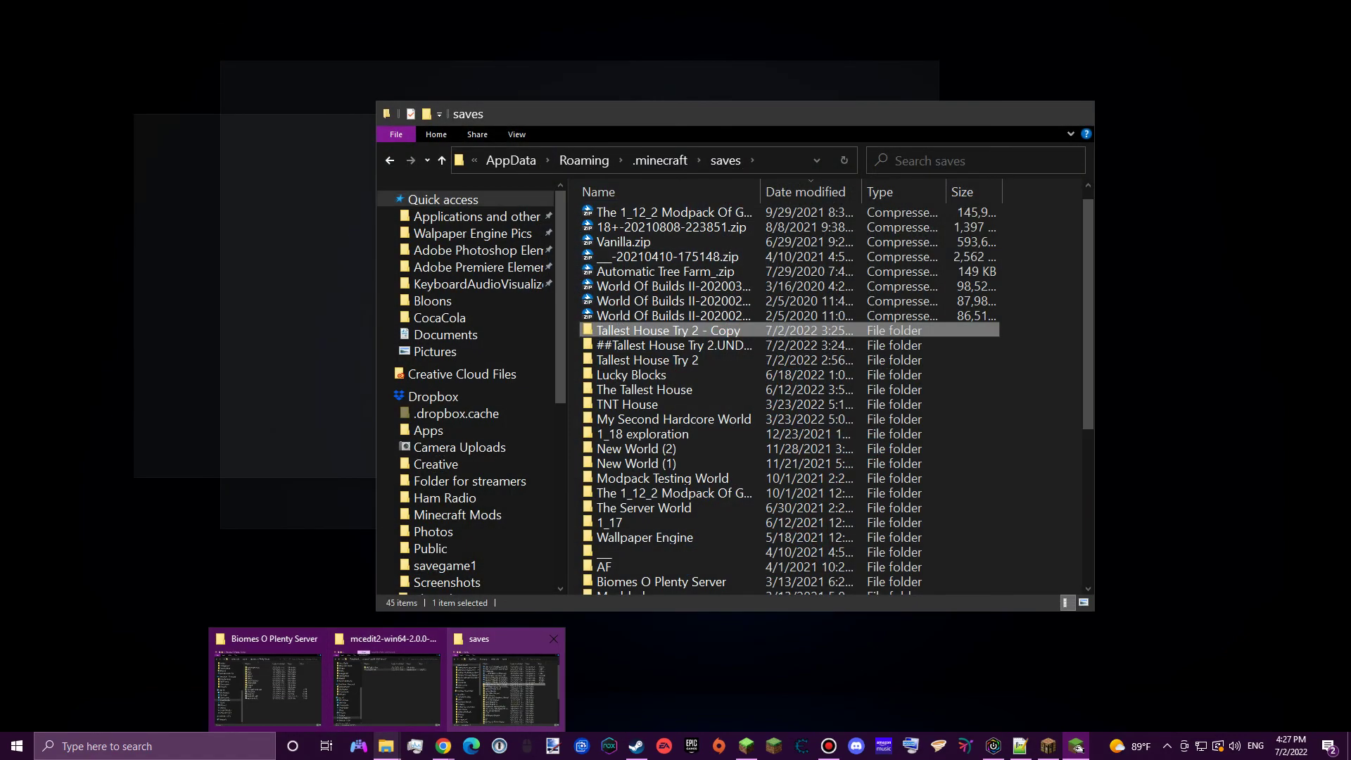
# - Put the saves Explorer window away and open MCEdit's Choose Saves Folder dialog from the World List
pyautogui.click(506, 686)
pyautogui.scroll(4, 662, 448)
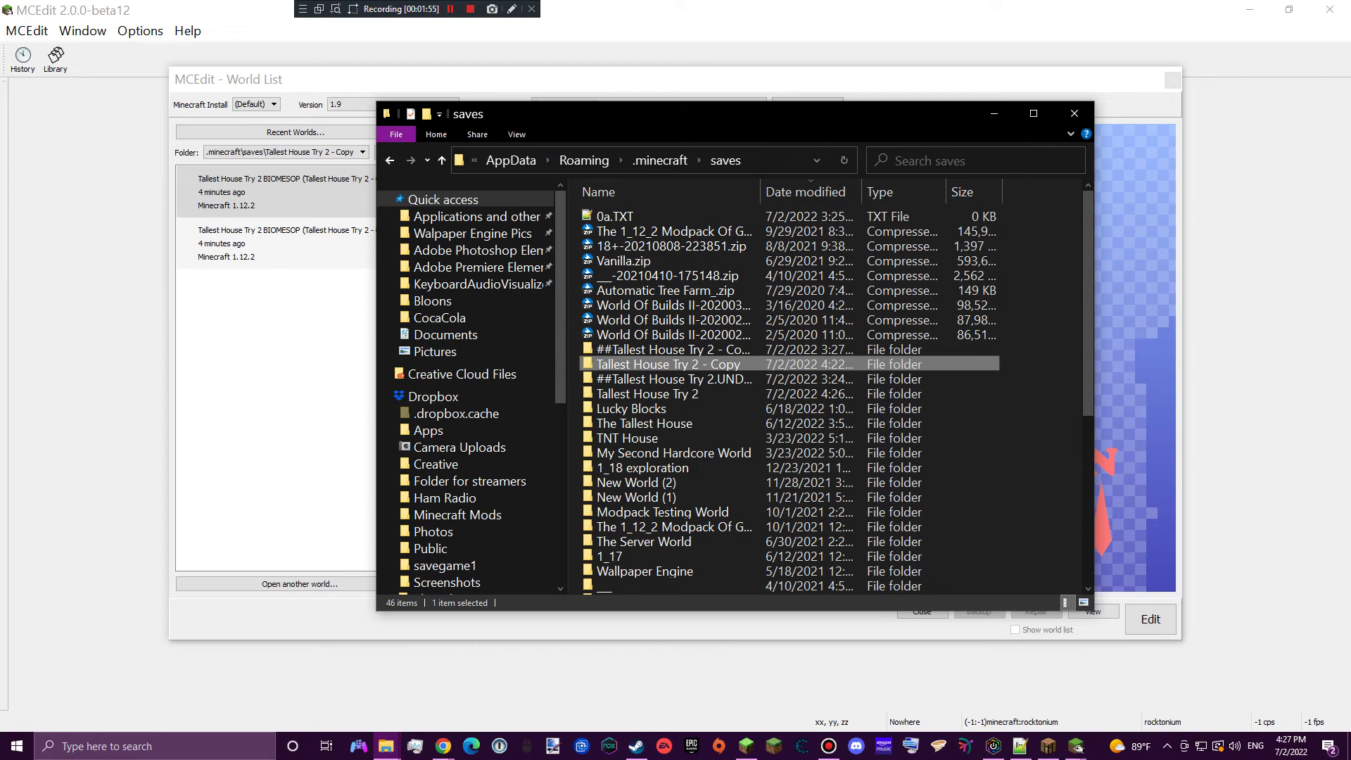
pyautogui.moveTo(699, 367)
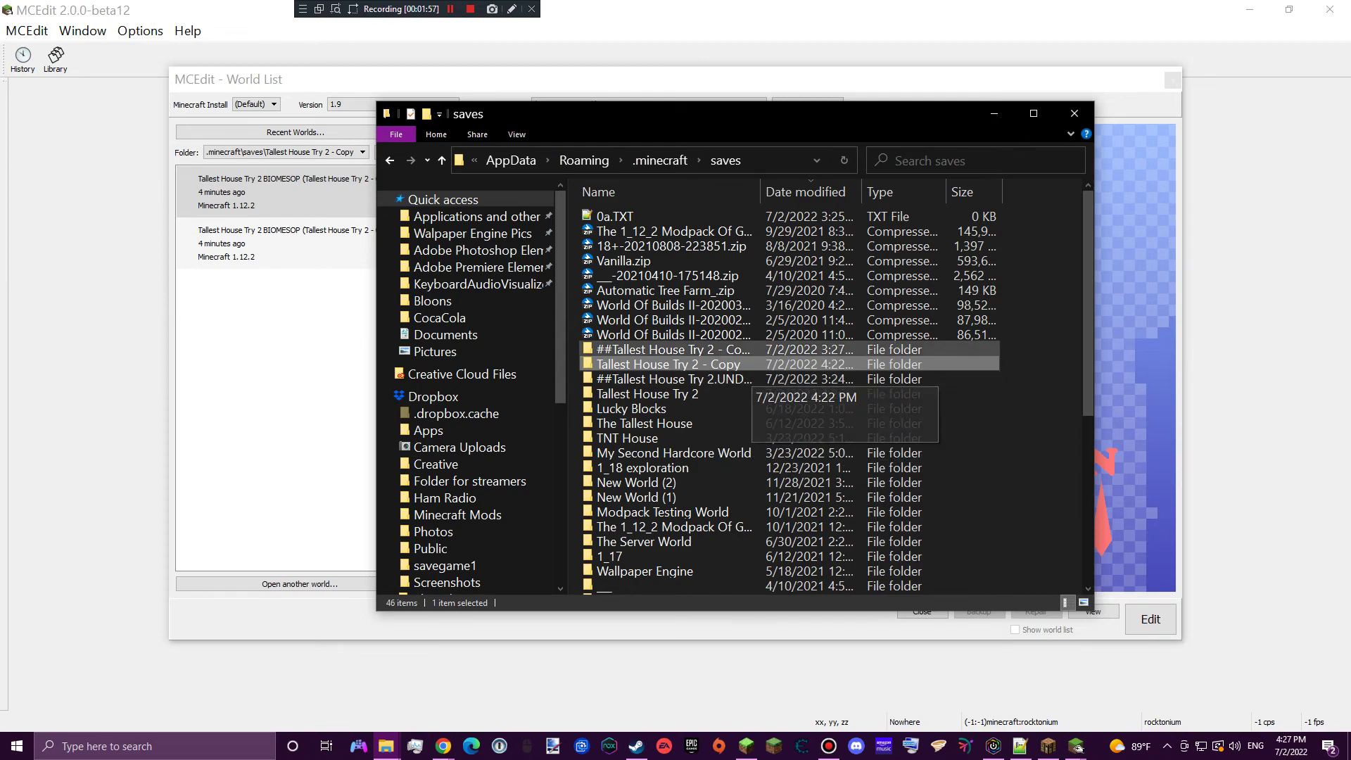
pyautogui.click(994, 113)
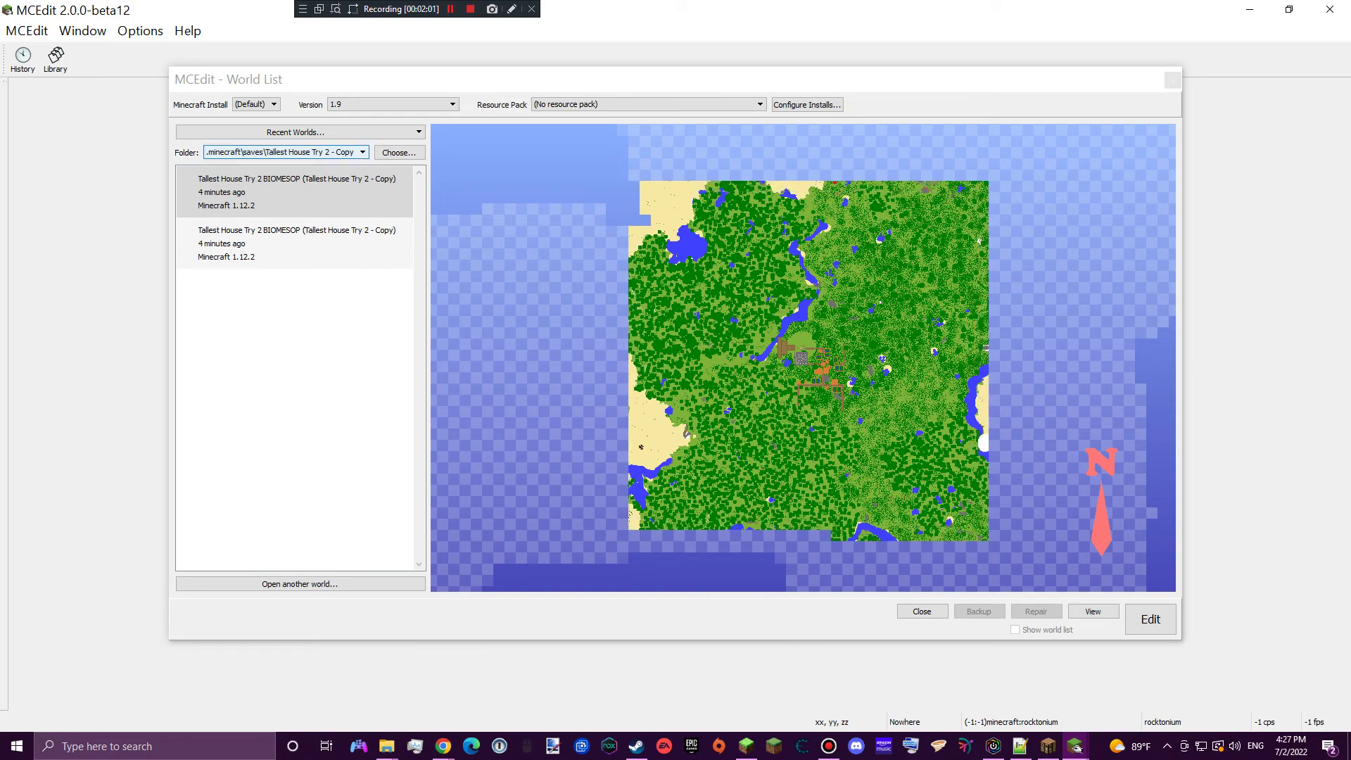
pyautogui.click(399, 152)
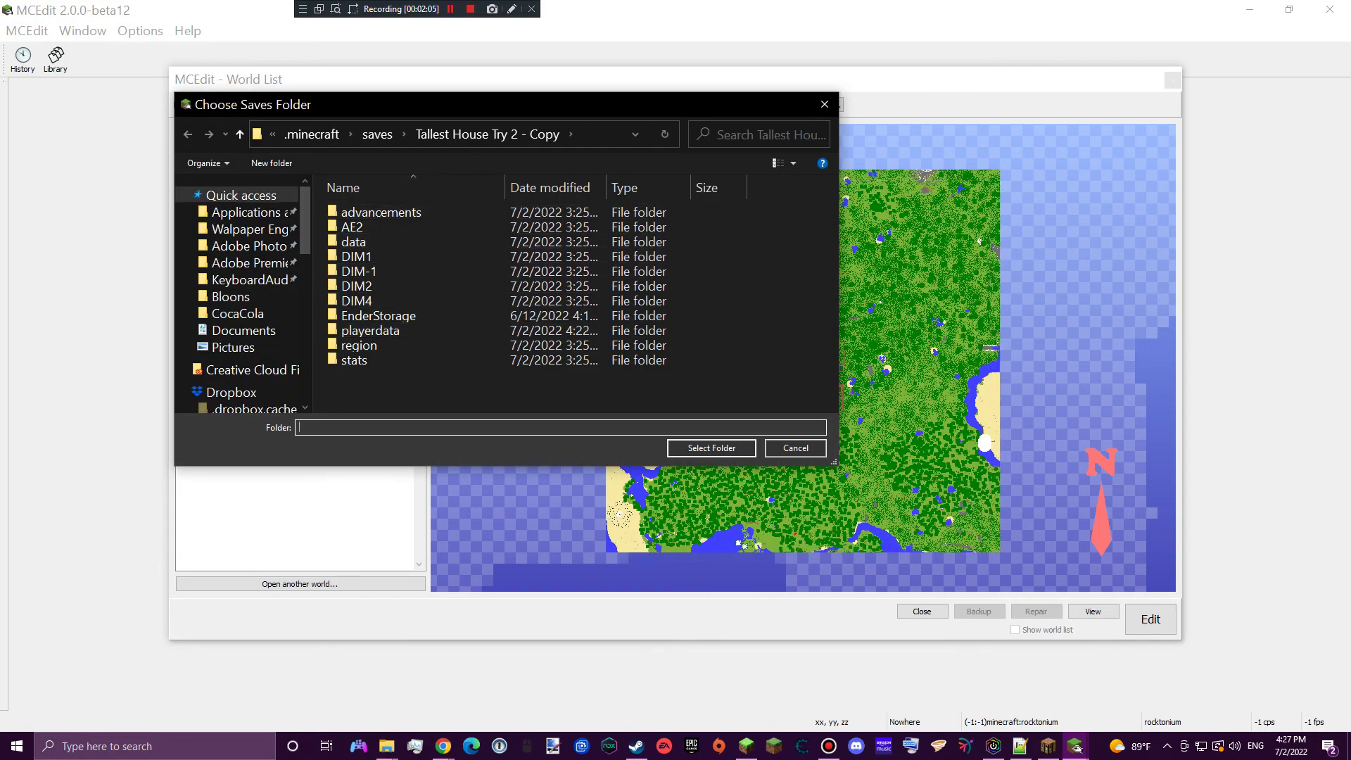
# - Make the chooser's folder path editable and bring up the Windows Run box with %appdata%
pyautogui.click(598, 135)
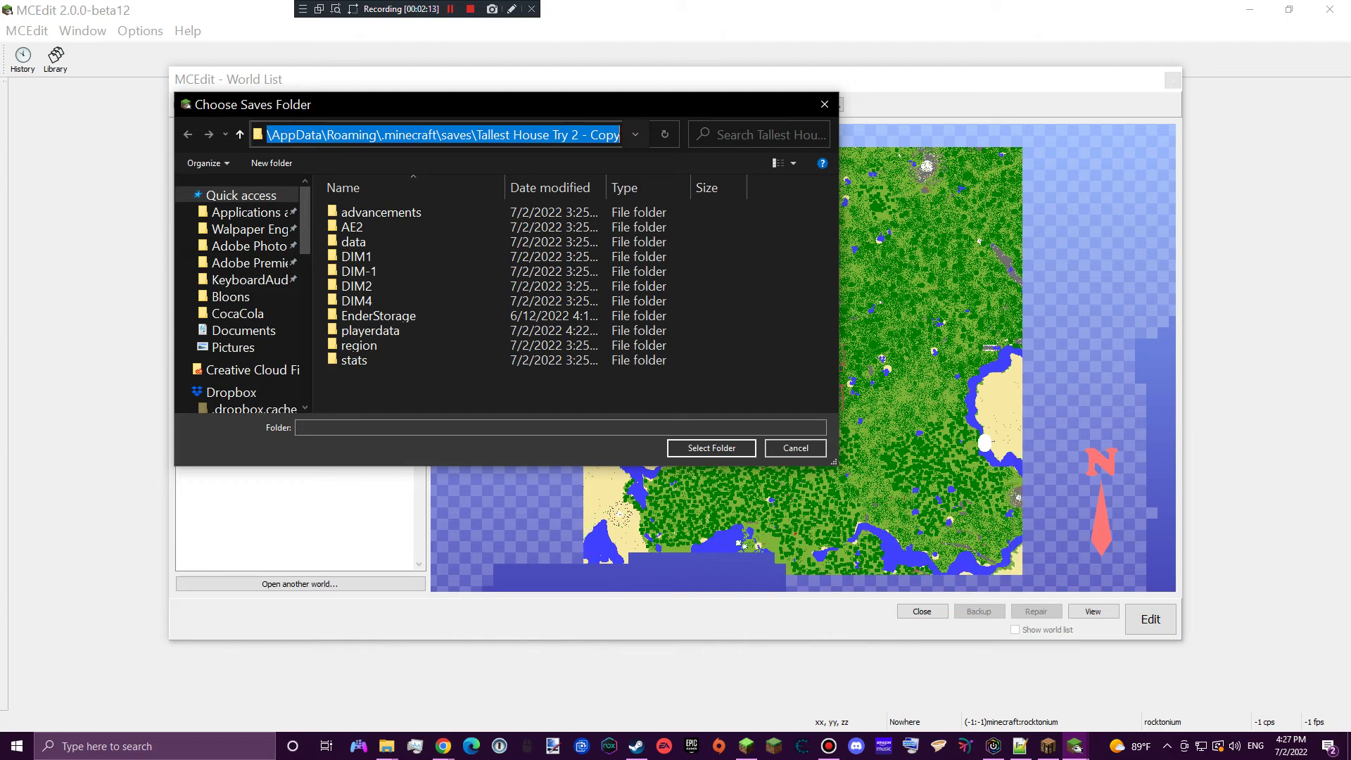
pyautogui.press('super+r')
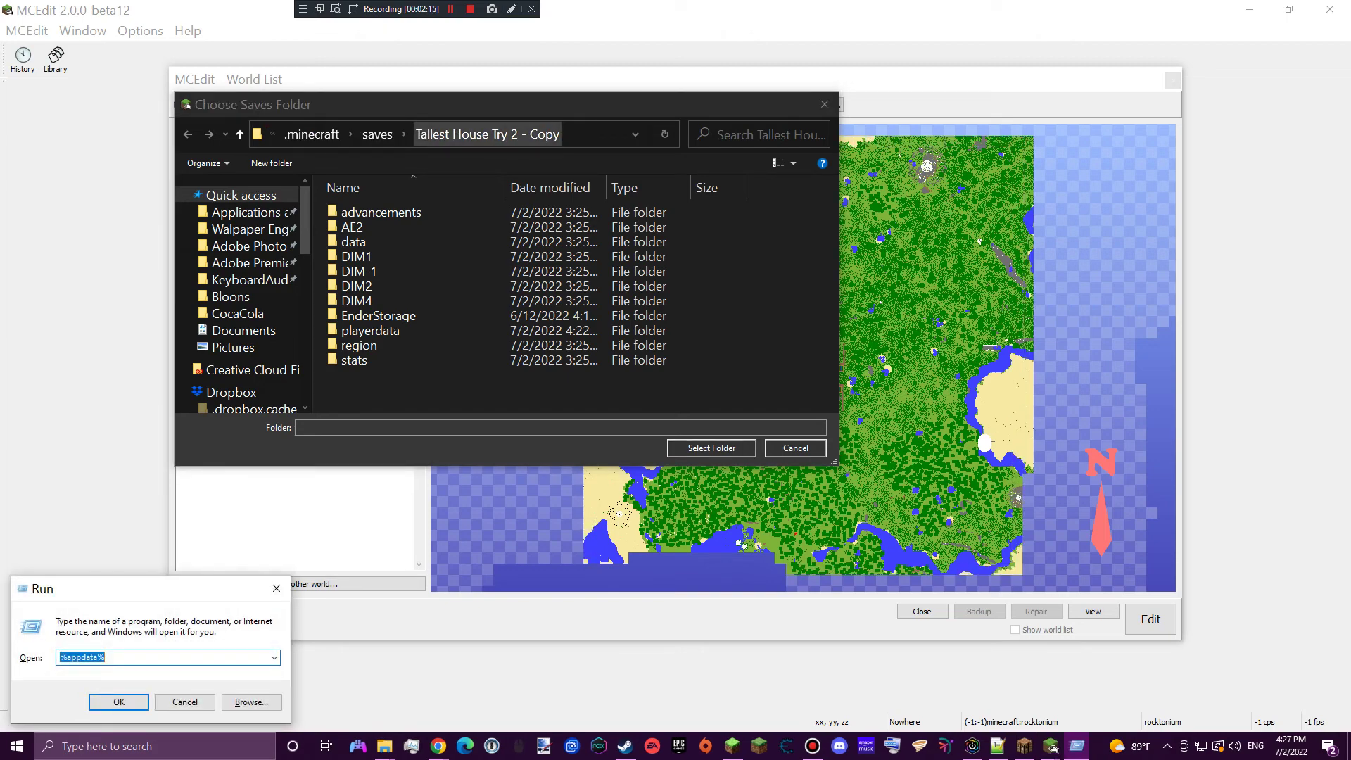
# - Dismiss the Run box and open the .minecraft saves folder in File Explorer
pyautogui.press('Escape')
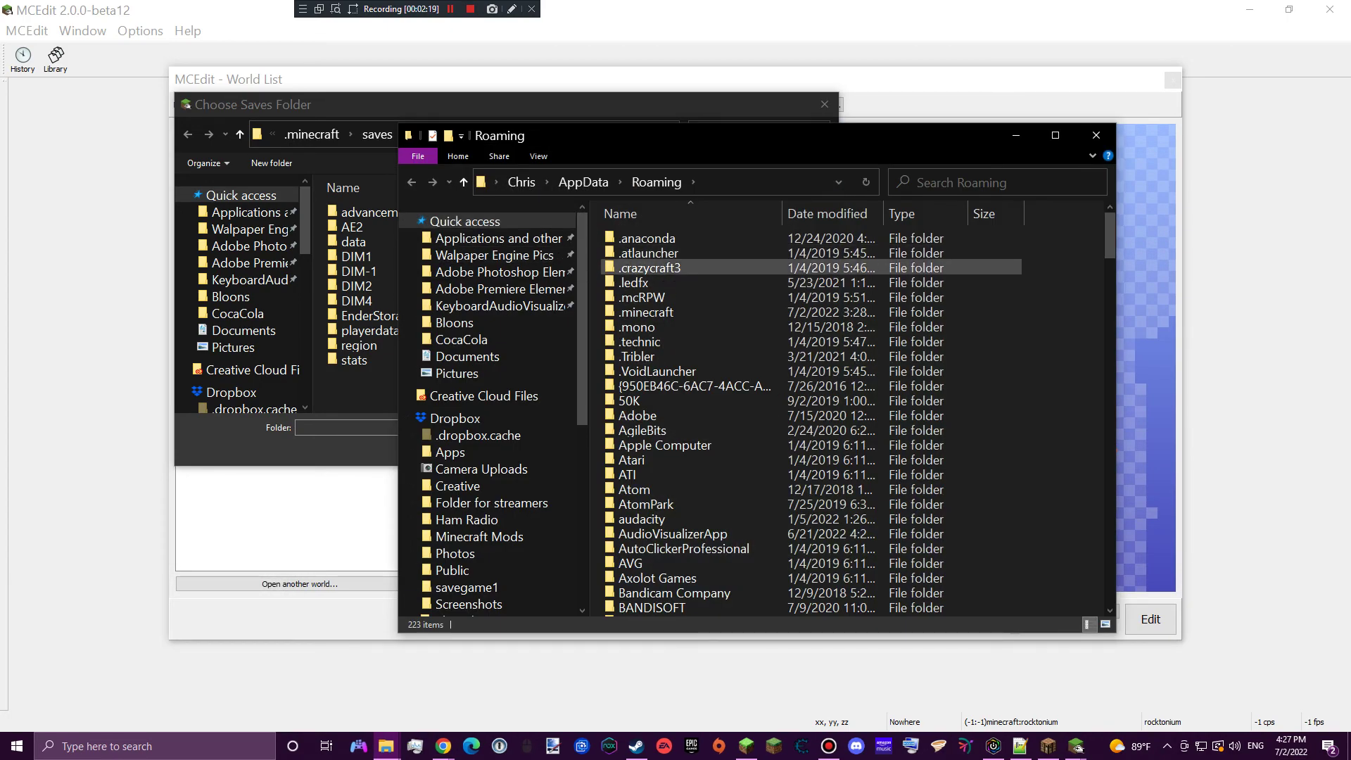
pyautogui.doubleClick(645, 311)
pyautogui.scroll(-10, 668, 422)
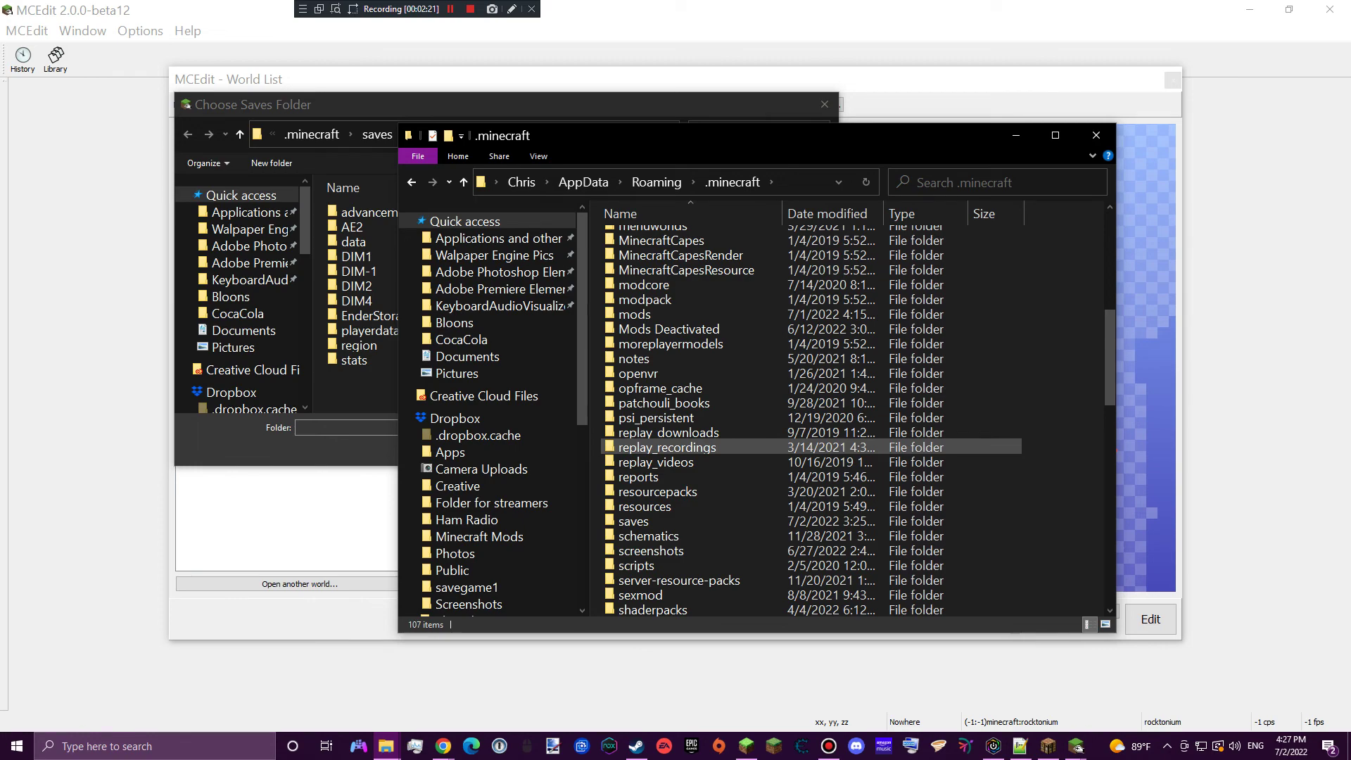
pyautogui.doubleClick(633, 521)
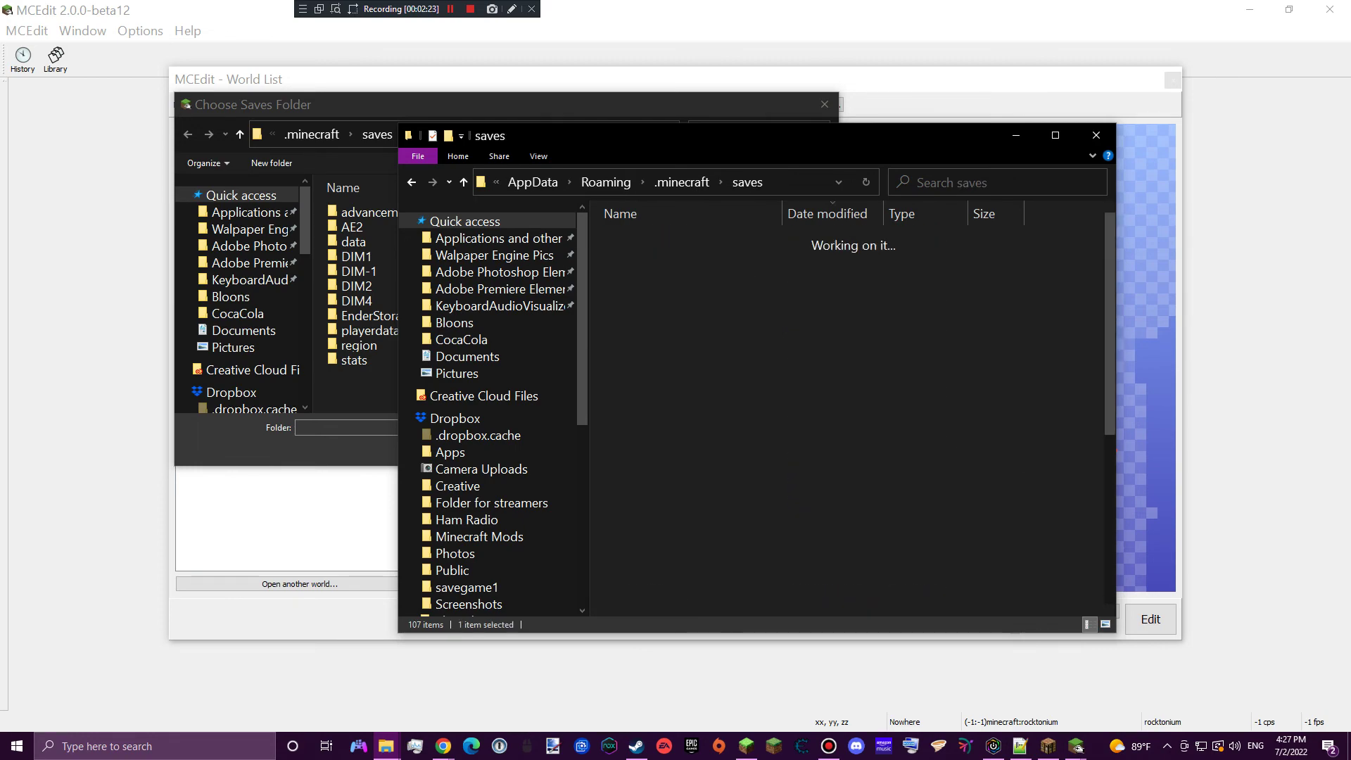
pyautogui.scroll(-6, 703, 423)
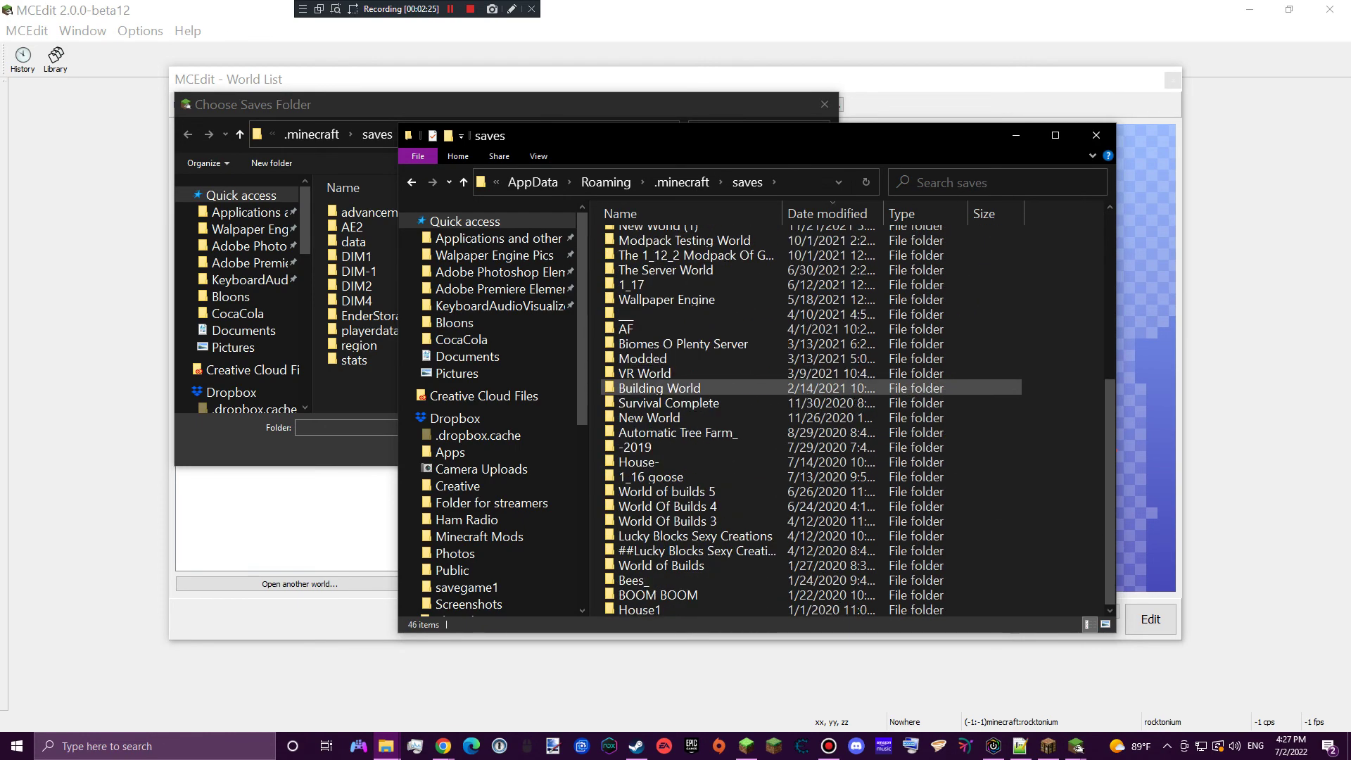
pyautogui.scroll(7, 689, 380)
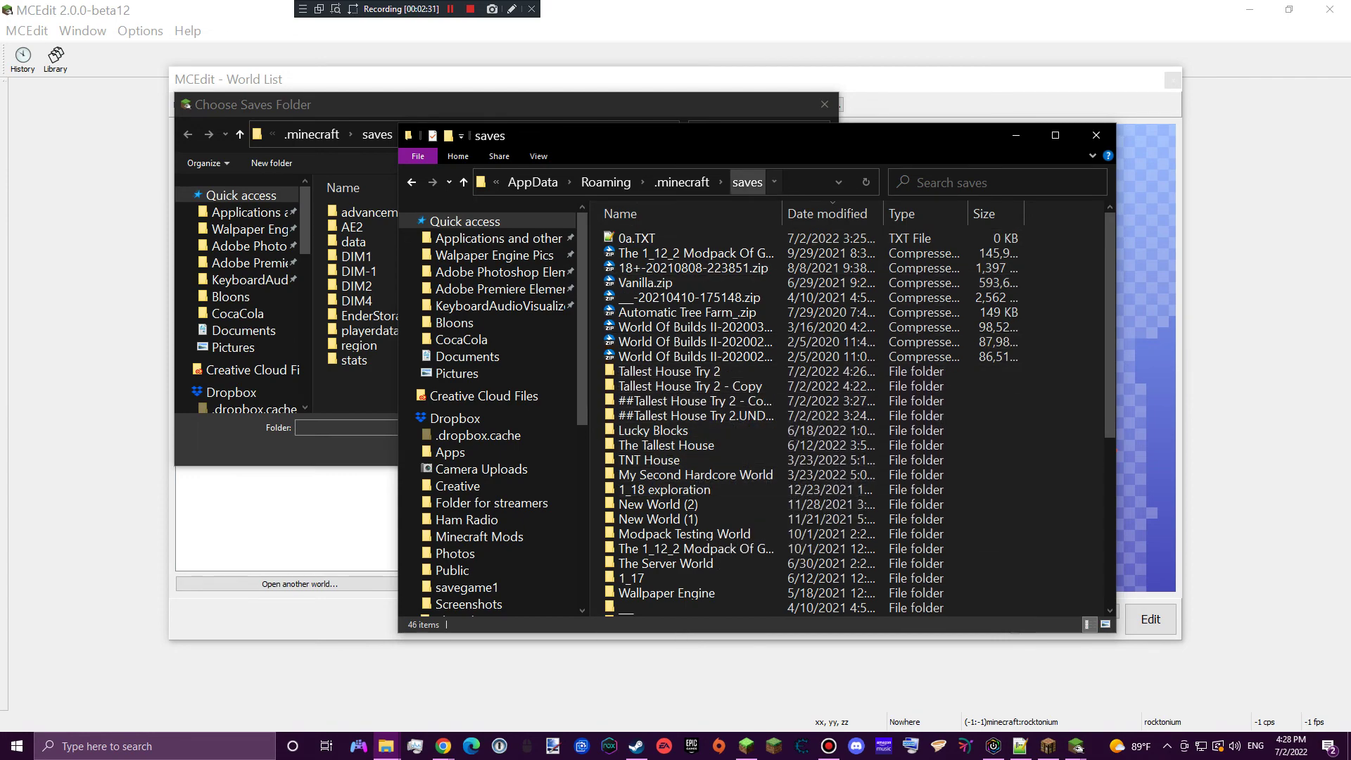
# - Copy the saves folder's full path from Explorer's address bar
pyautogui.rightClick(783, 181)
pyautogui.click(840, 229)
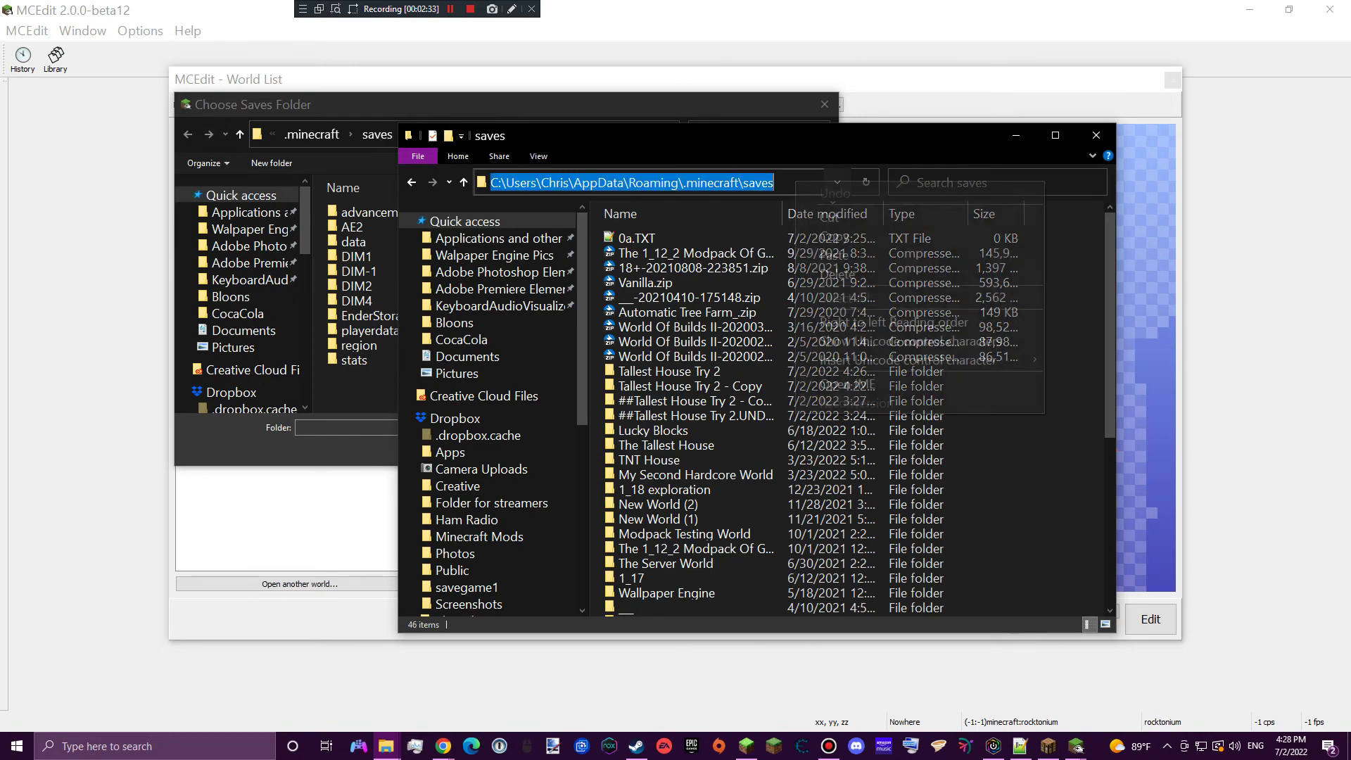
pyautogui.rightClick(796, 183)
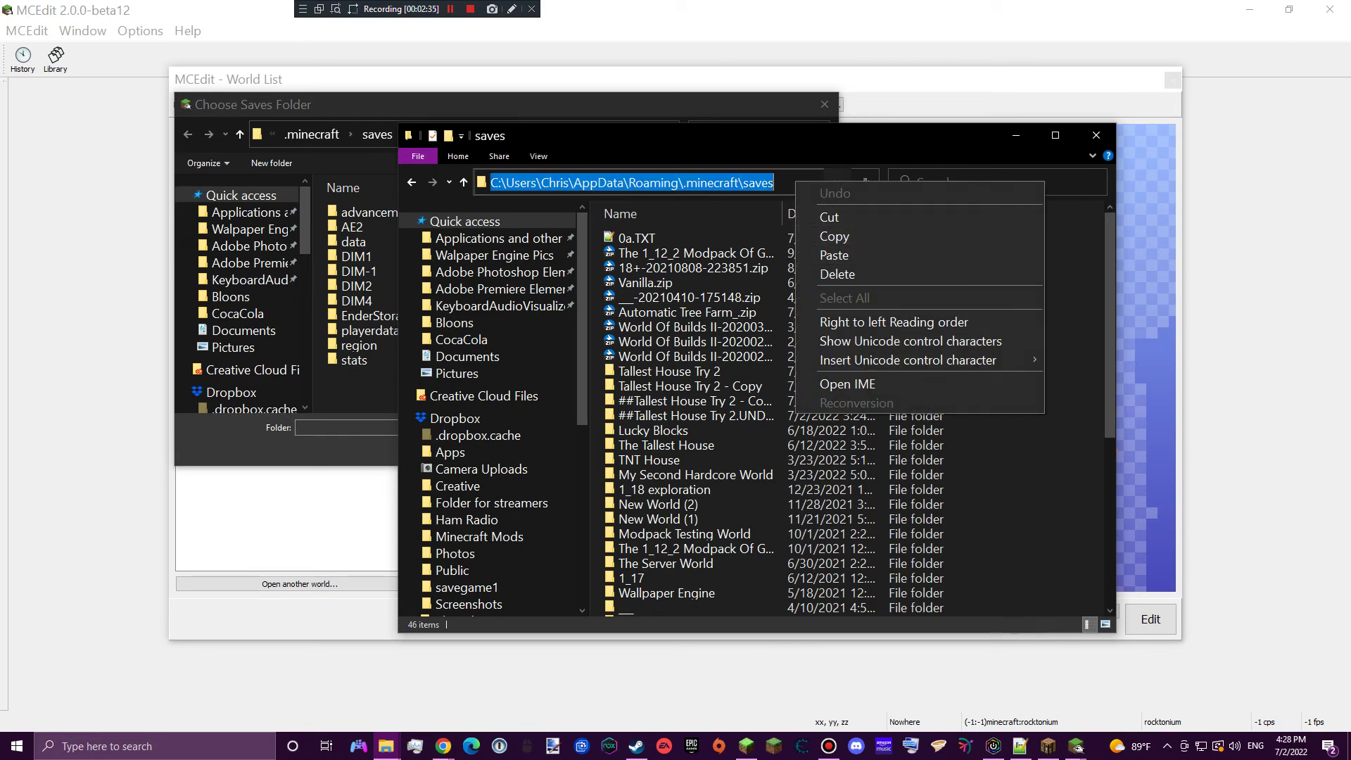
pyautogui.click(834, 236)
# - Paste the copied saves path into the chooser's address bar and go to that folder
pyautogui.click(1015, 135)
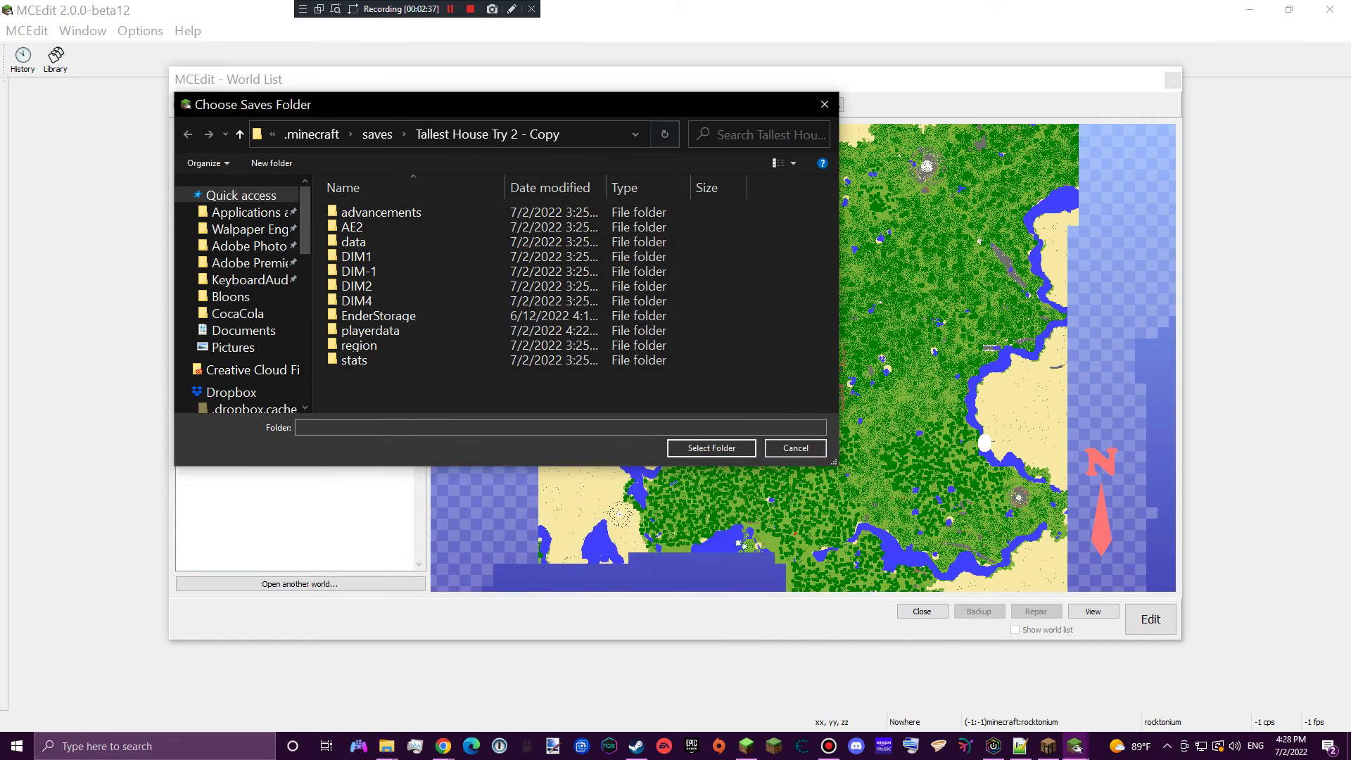
pyautogui.click(598, 133)
pyautogui.rightClick(566, 134)
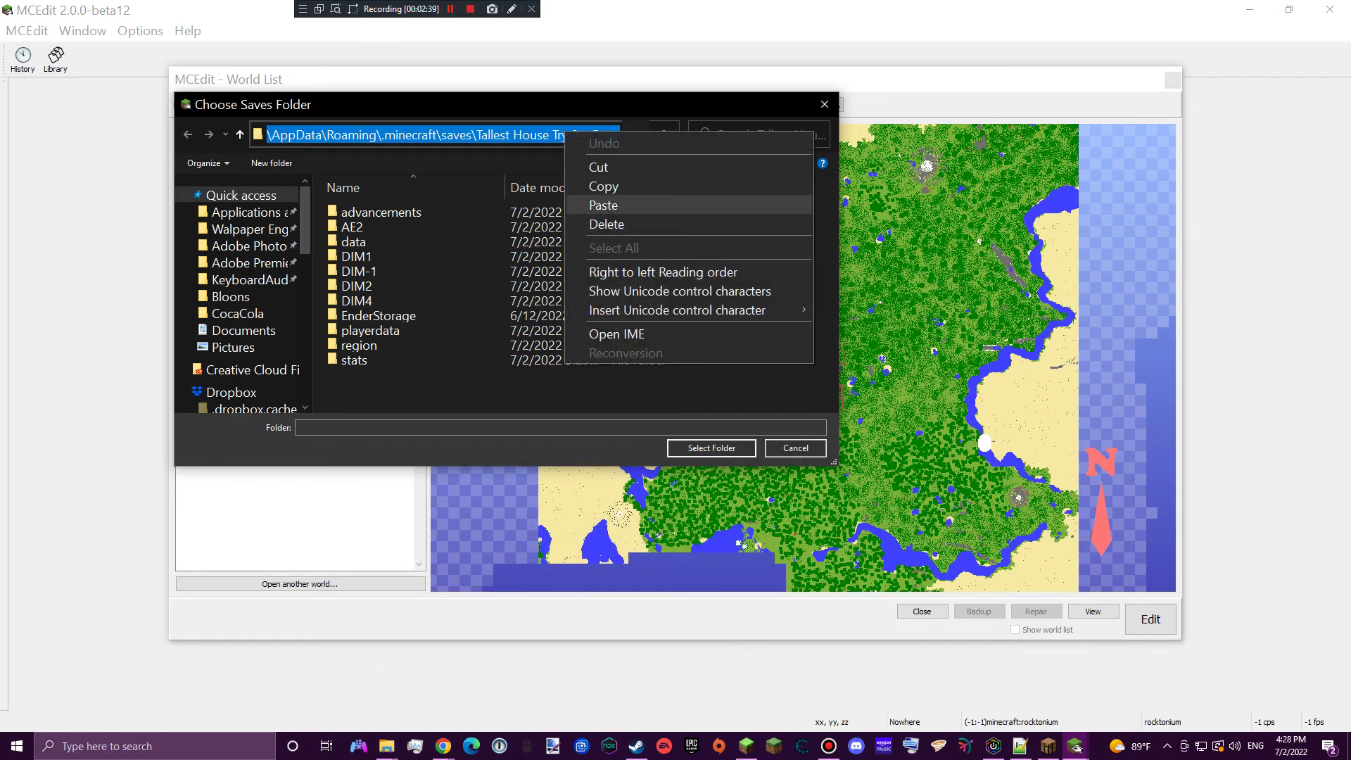
pyautogui.click(603, 205)
pyautogui.press('Return')
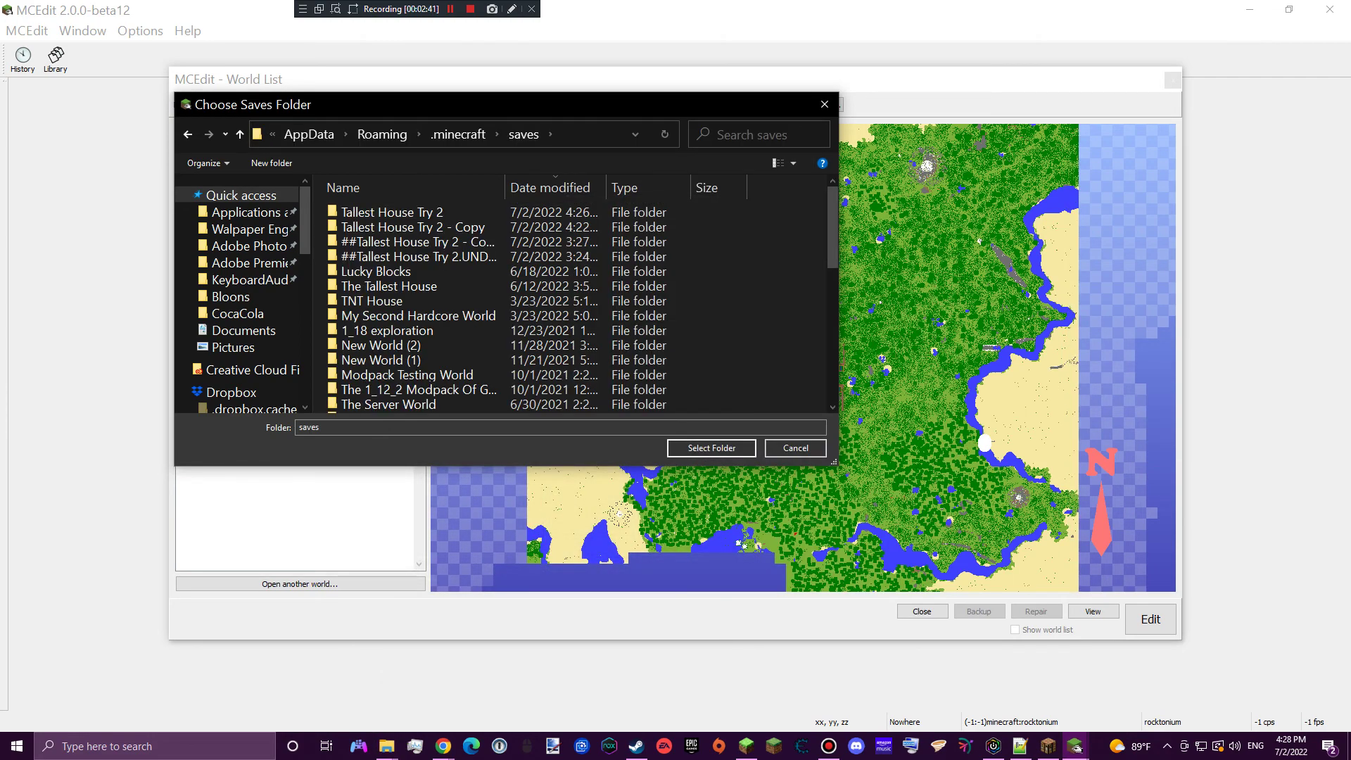
# - Select the Tallest House Try 2 world folder and open it for editing
pyautogui.scroll(-2, 486, 315)
pyautogui.scroll(2, 485, 315)
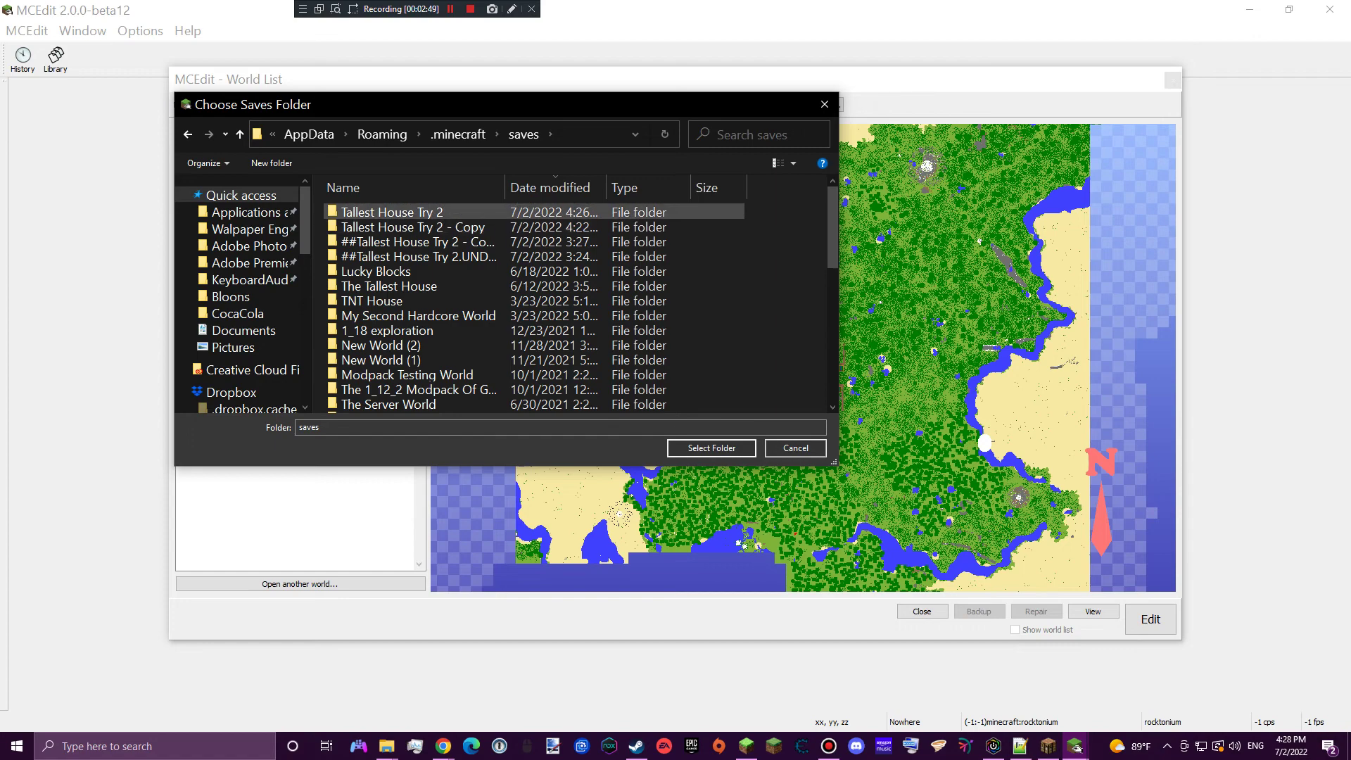
pyautogui.doubleClick(392, 211)
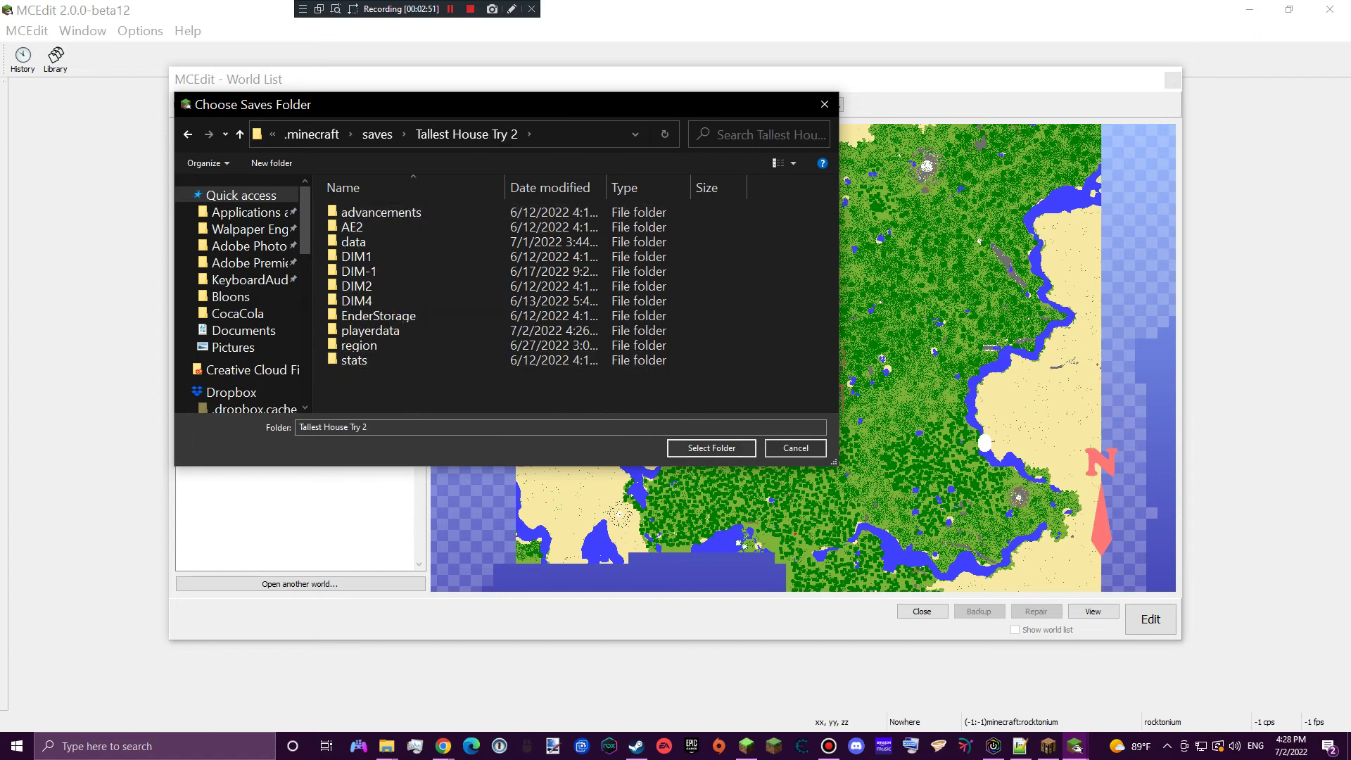
pyautogui.click(711, 448)
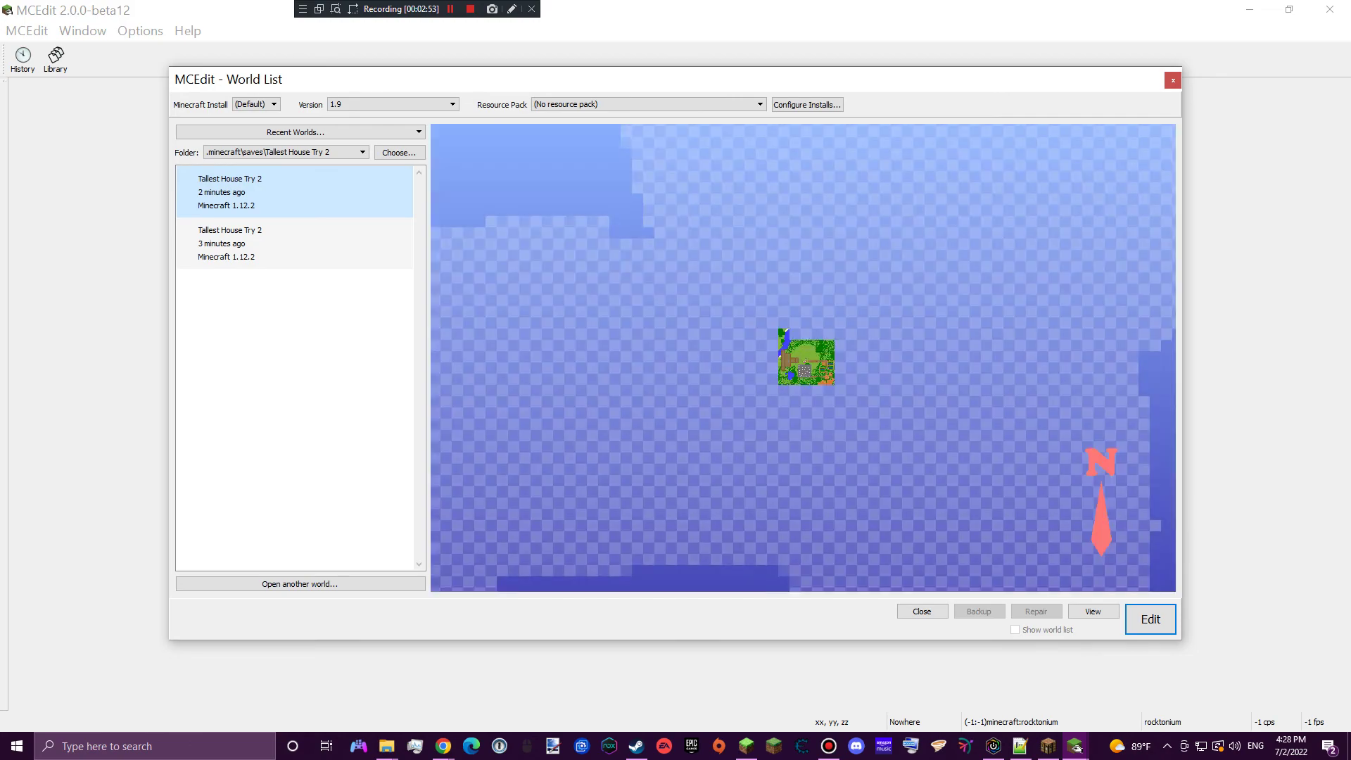
pyautogui.press('Return')
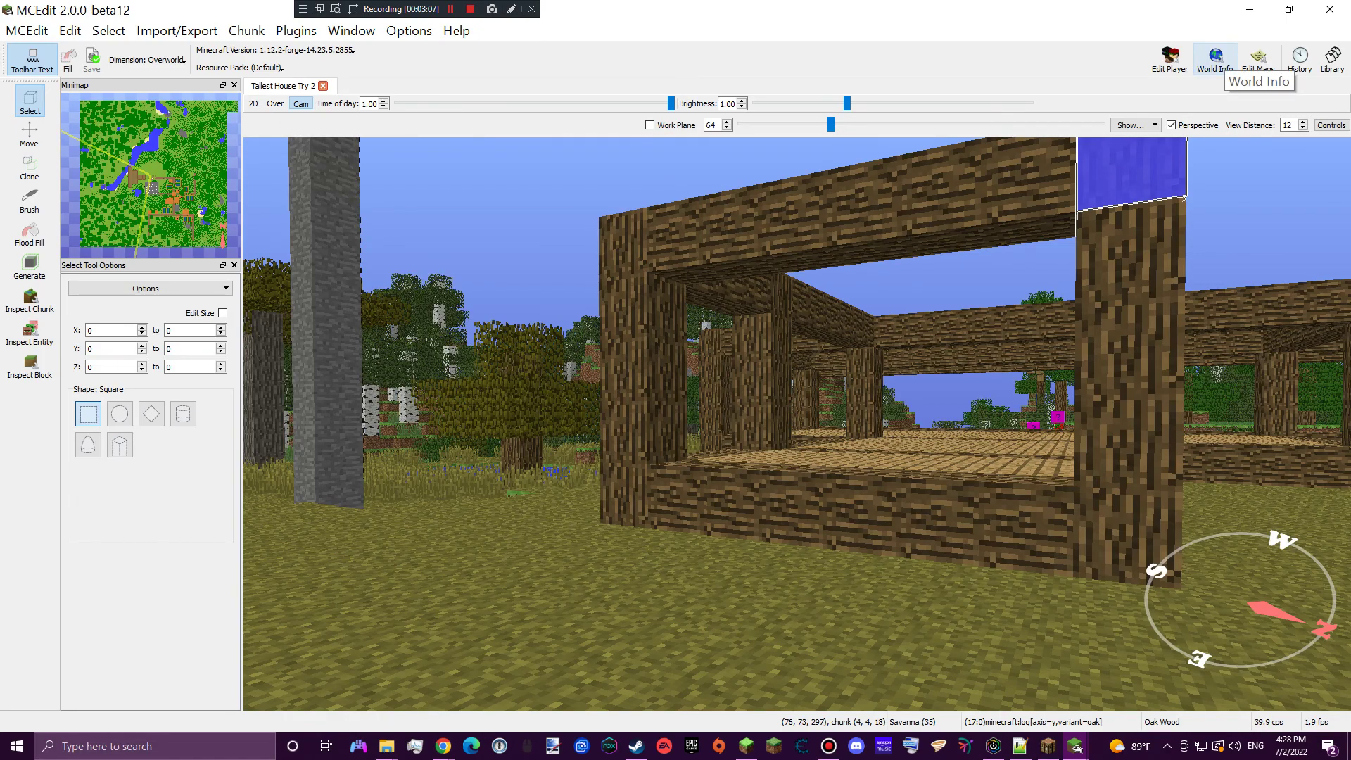
# - Open World Info for Tallest House Try 2 and select Default in the Type field
pyautogui.click(1215, 57)
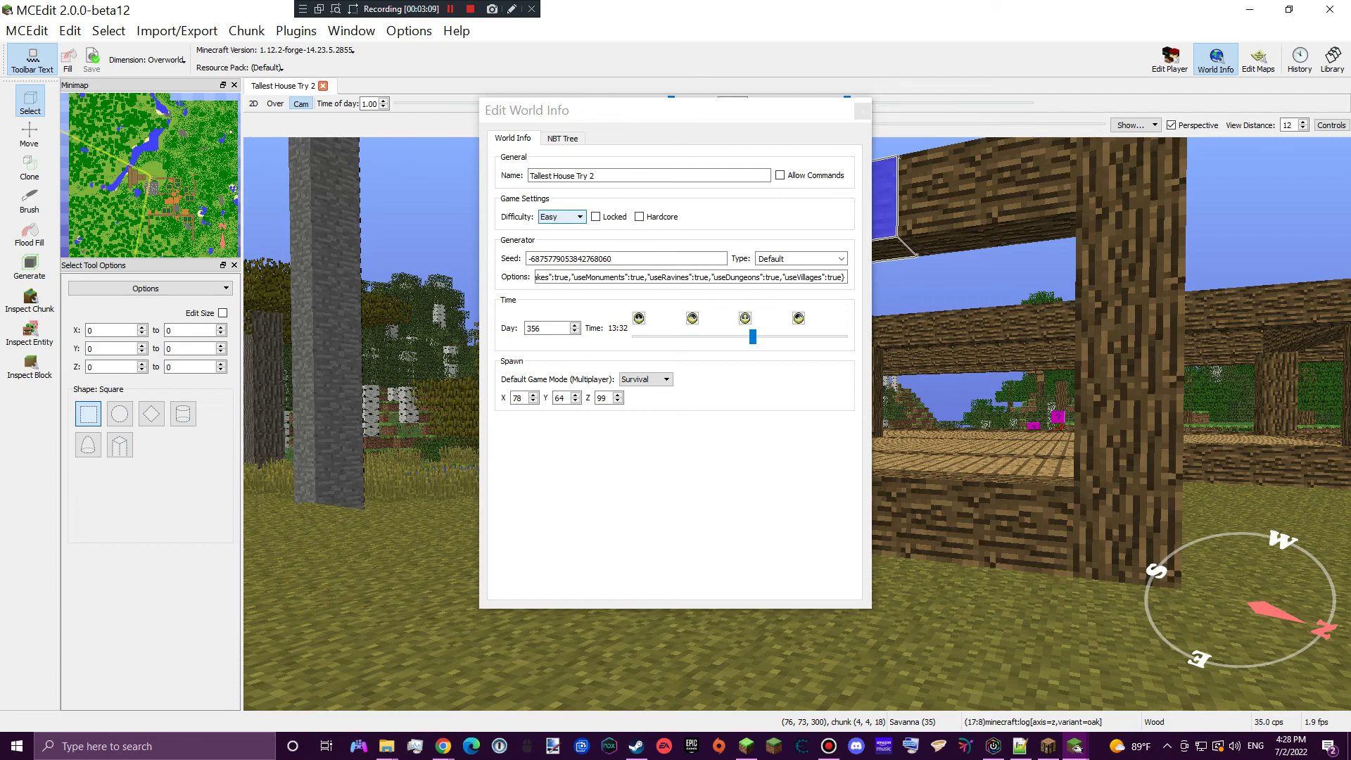
pyautogui.click(784, 259)
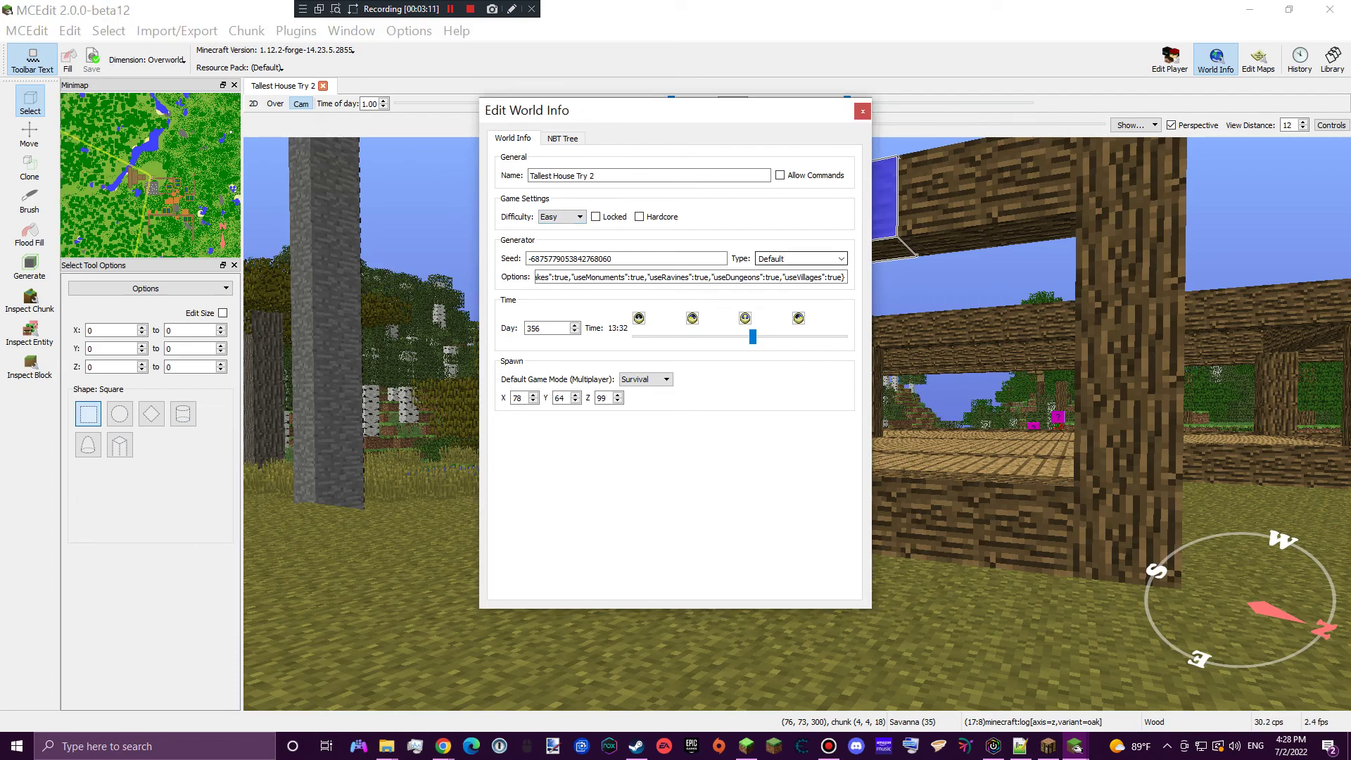
pyautogui.hotkey('ctrl', 'a')
pyautogui.press('Tab')
pyautogui.hotkey('shift', 'Tab')
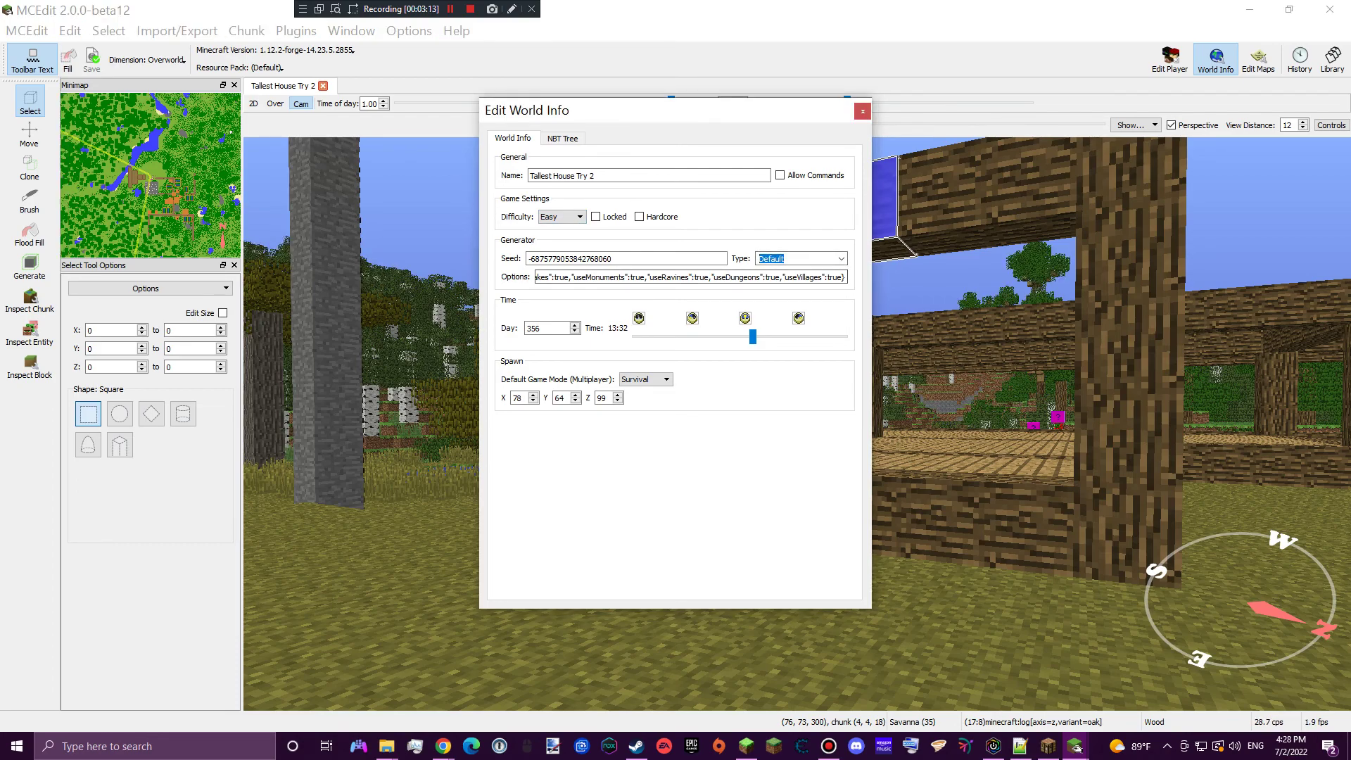
pyautogui.click(992, 745)
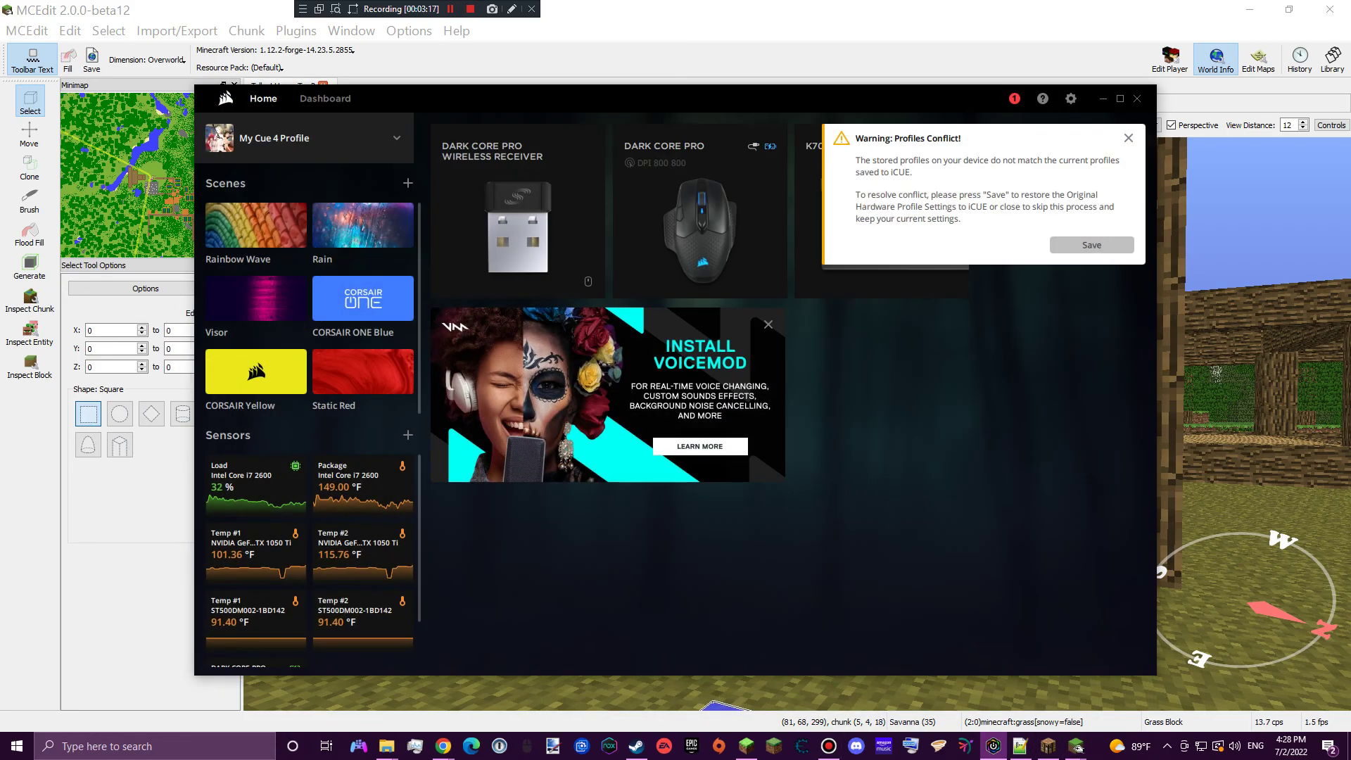
pyautogui.click(992, 746)
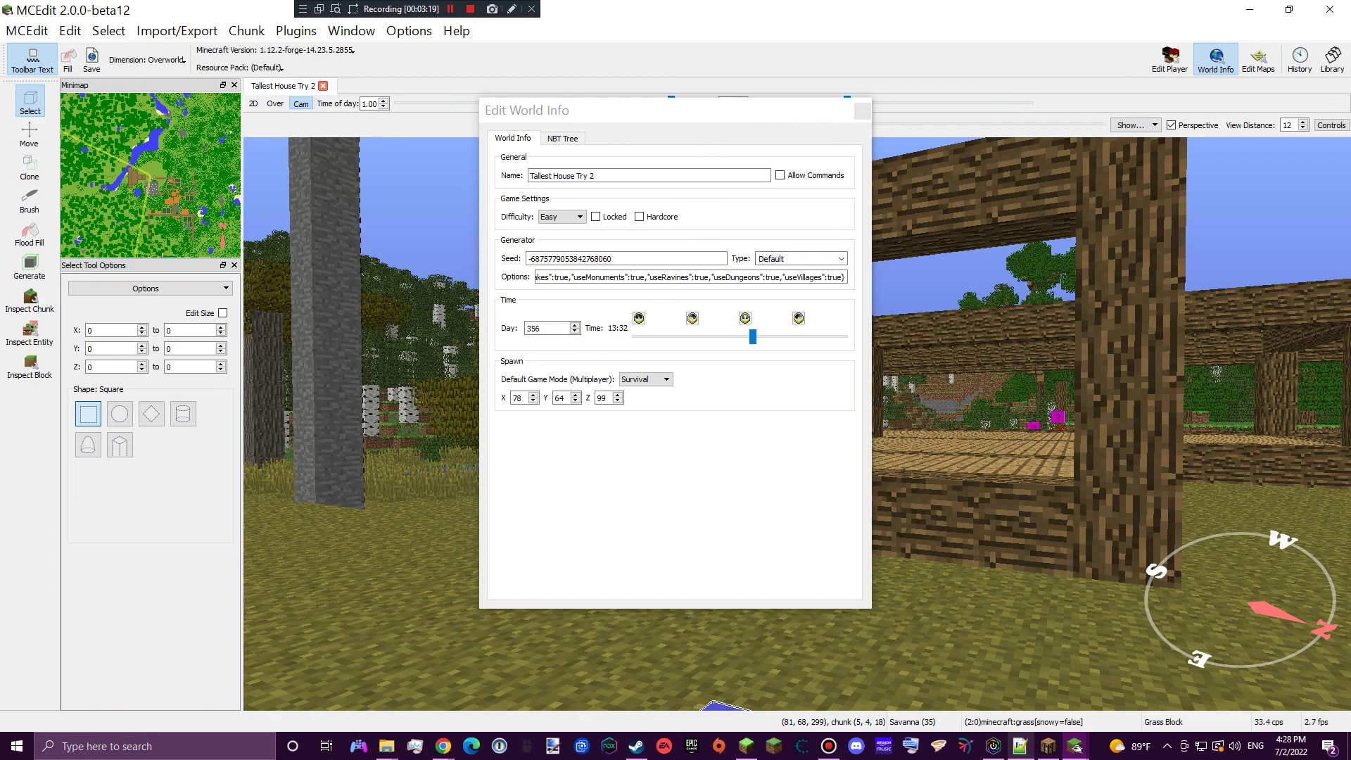
# - Copy the word BIOMESOP from the Notepad++ note
pyautogui.hotkey('alt', 'Tab')
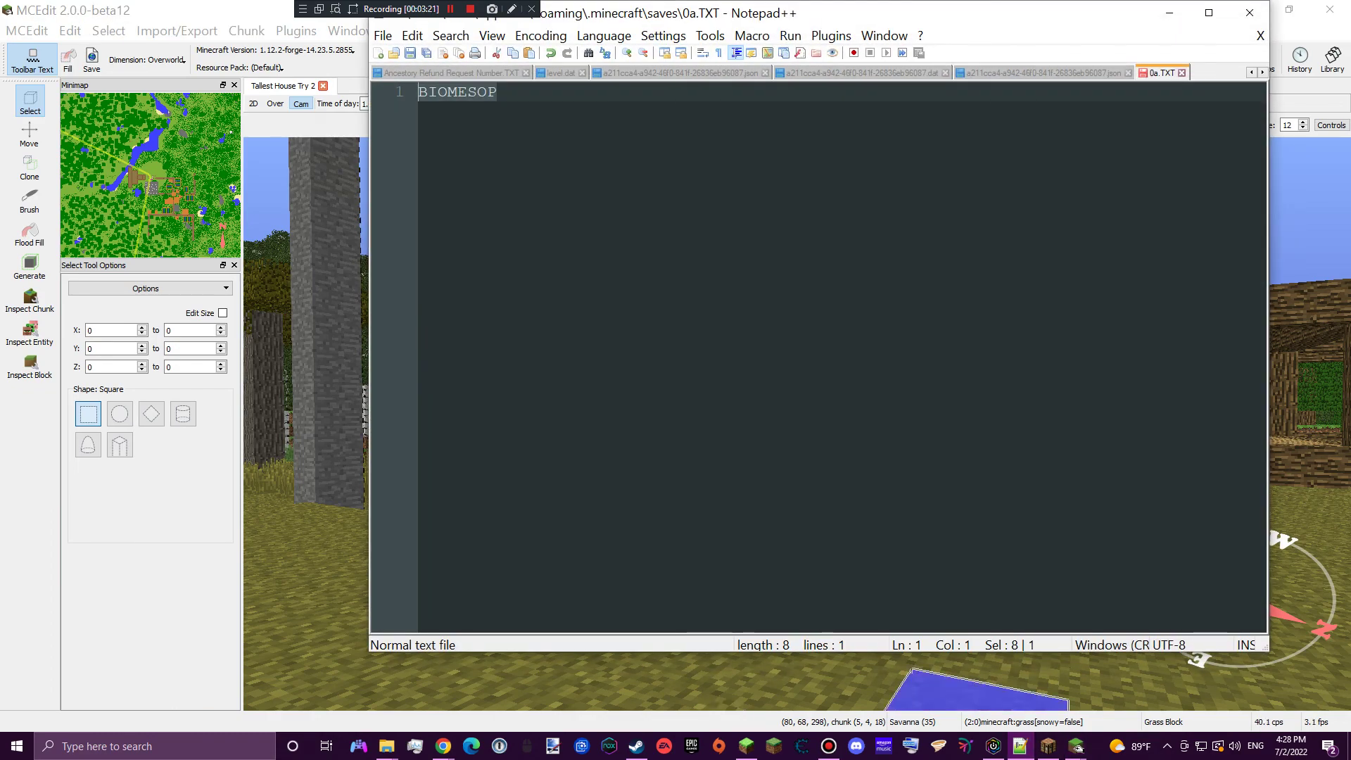
pyautogui.rightClick(485, 91)
pyautogui.click(514, 121)
pyautogui.click(1169, 12)
# - Replace Default with BIOMESOP in the Type field and close the world info dialog
pyautogui.doubleClick(820, 258)
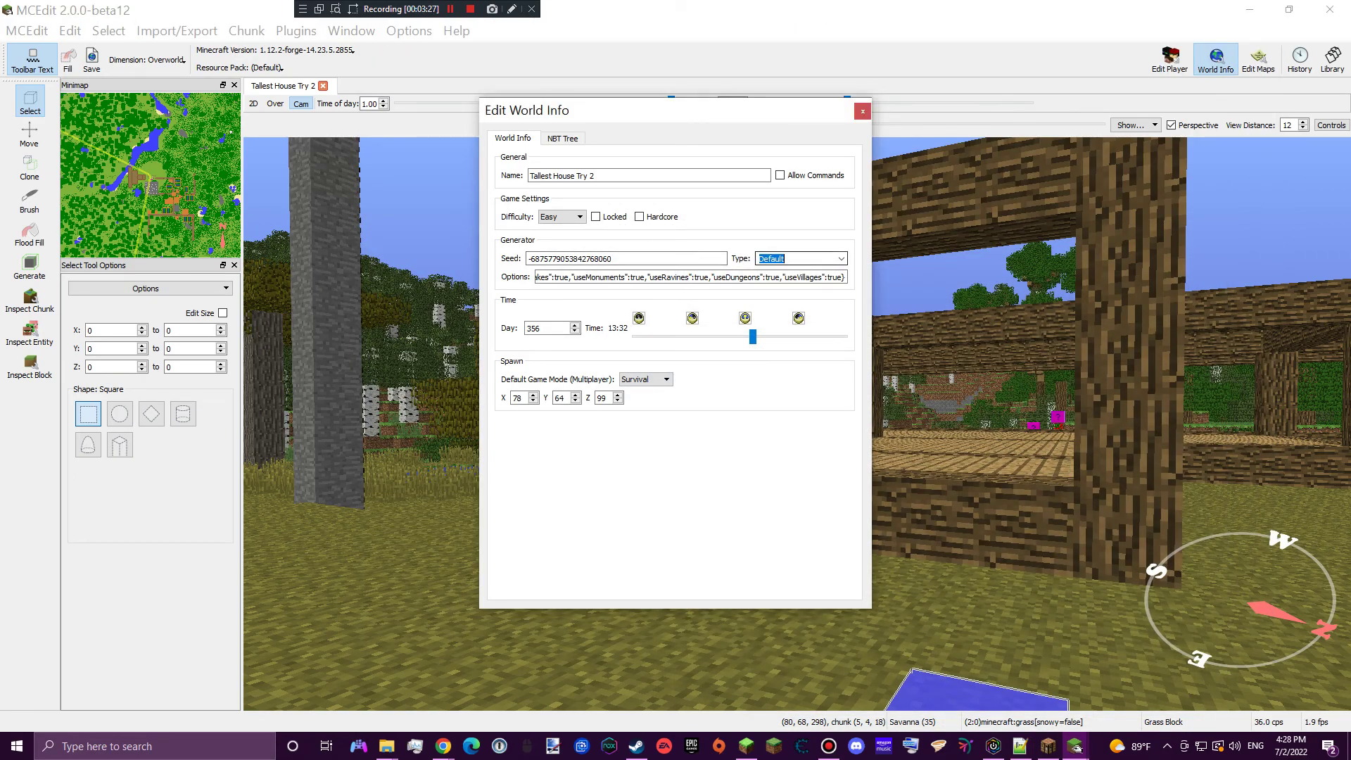
pyautogui.rightClick(820, 258)
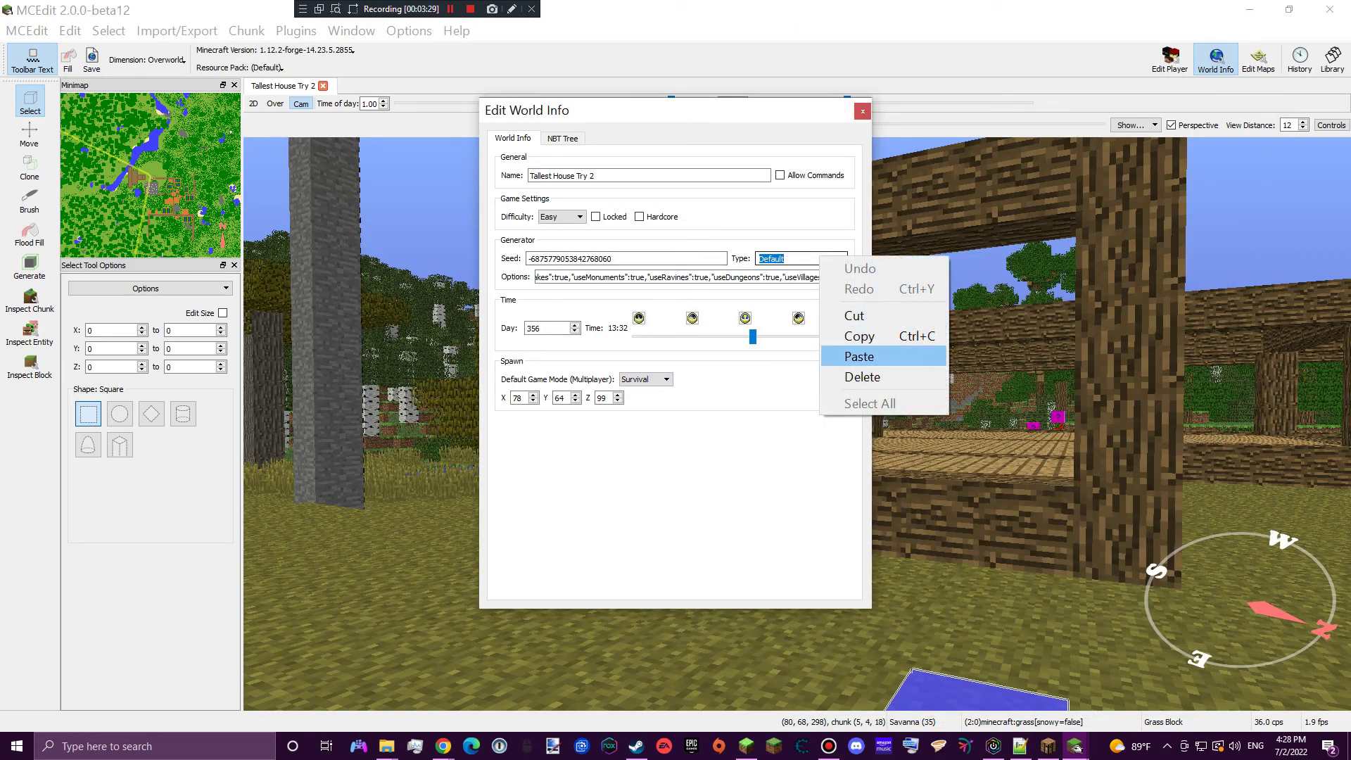
pyautogui.click(859, 356)
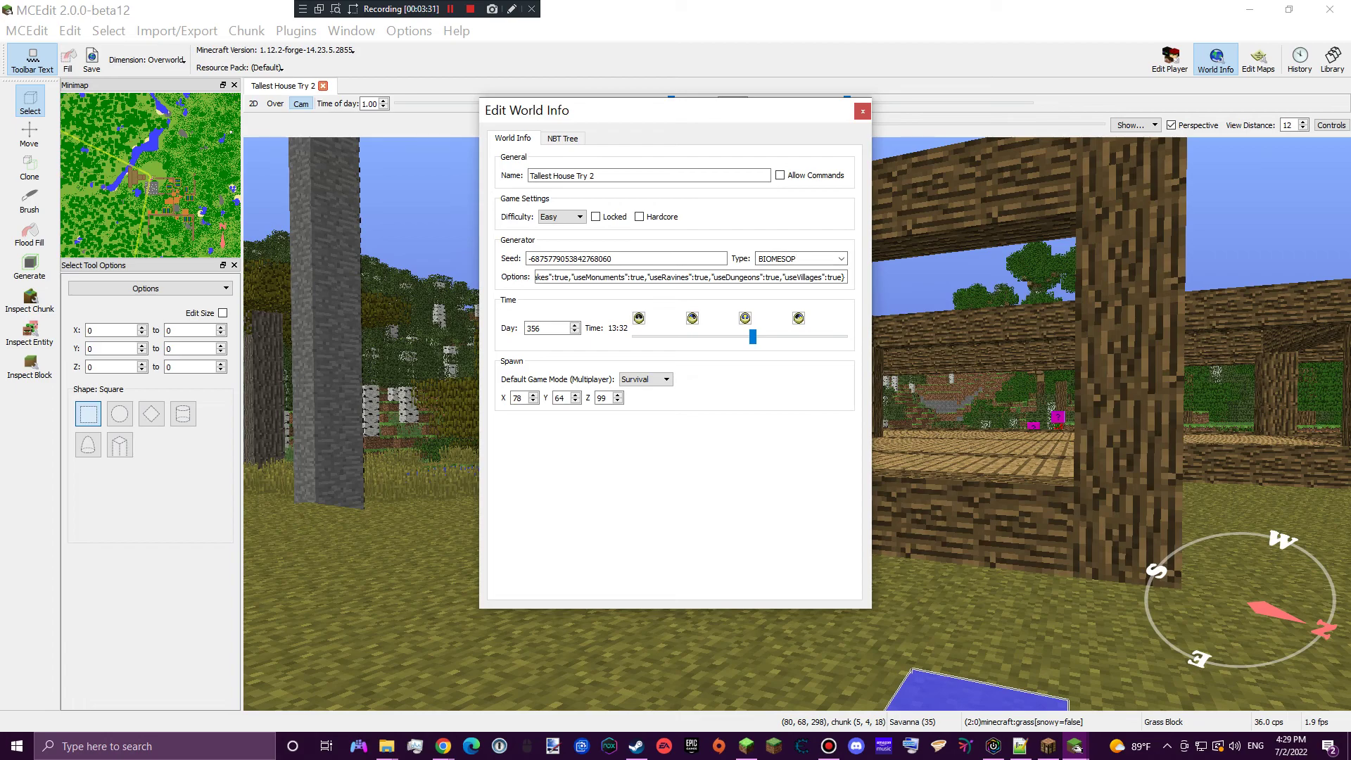
pyautogui.click(861, 111)
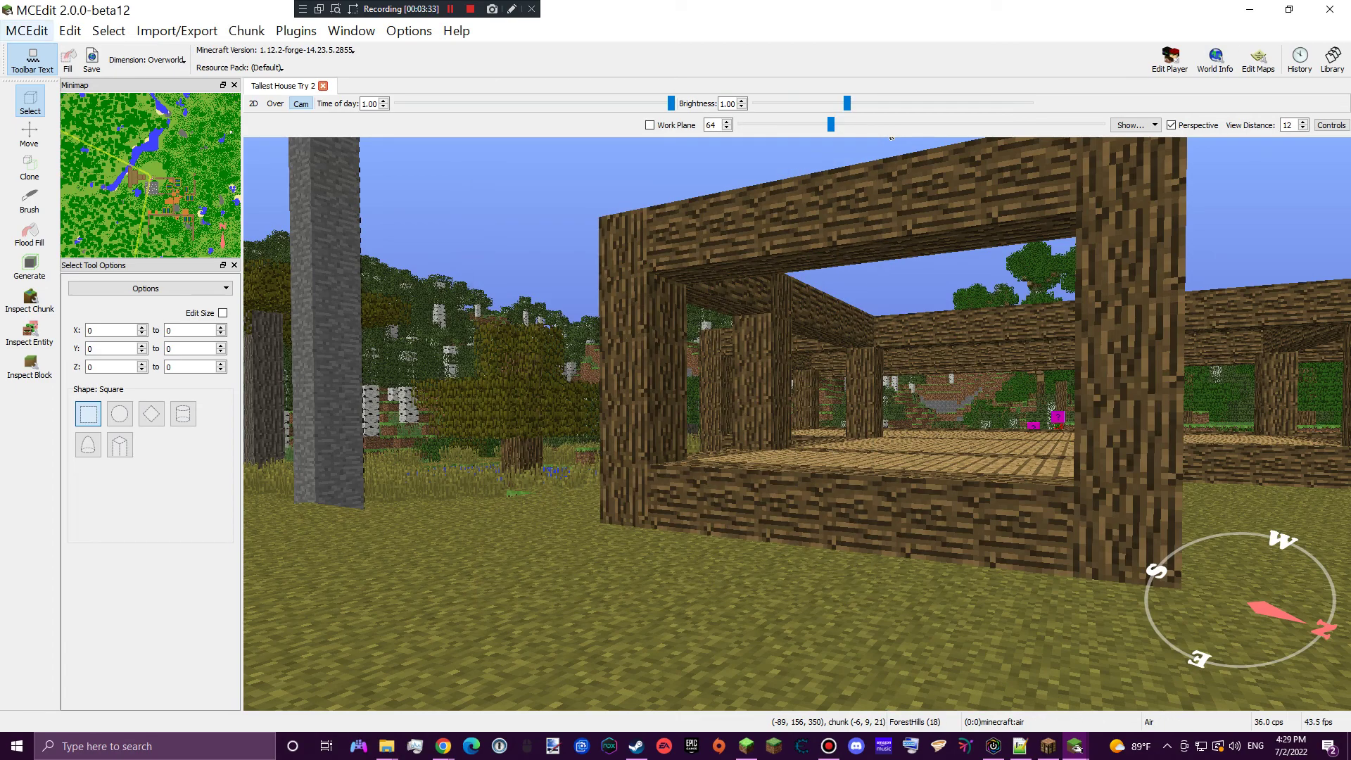
# - Close Tallest House Try 2 in MCEdit, answer the save prompt, and switch to Minecraft
pyautogui.click(27, 30)
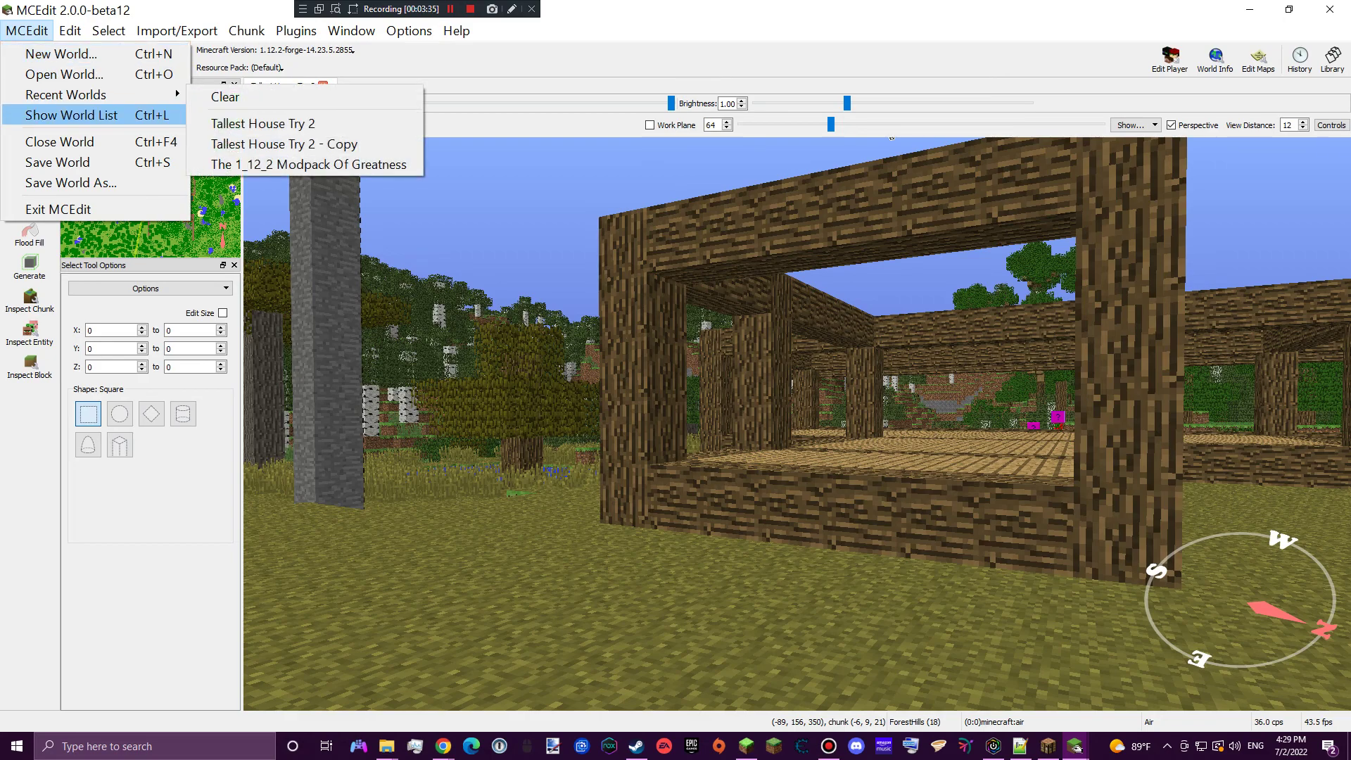
pyautogui.click(59, 141)
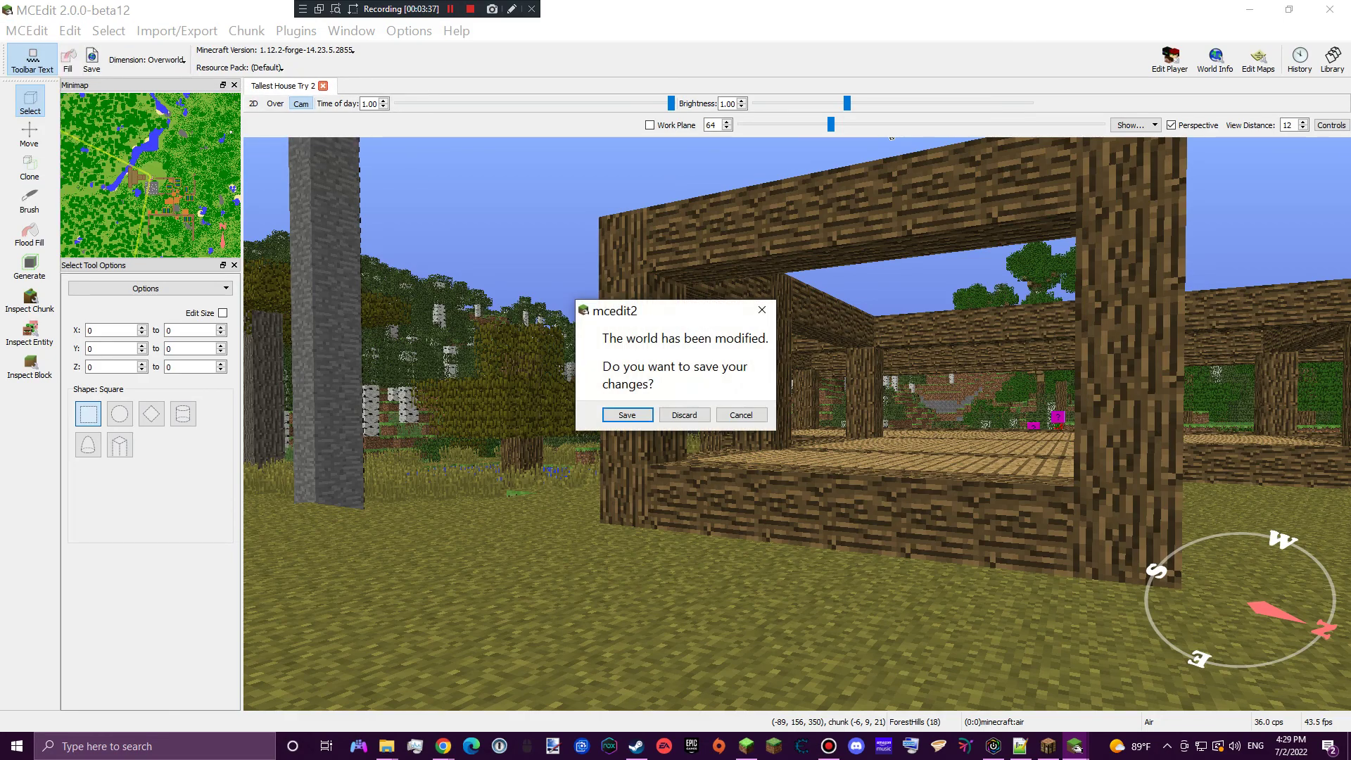
pyautogui.click(684, 414)
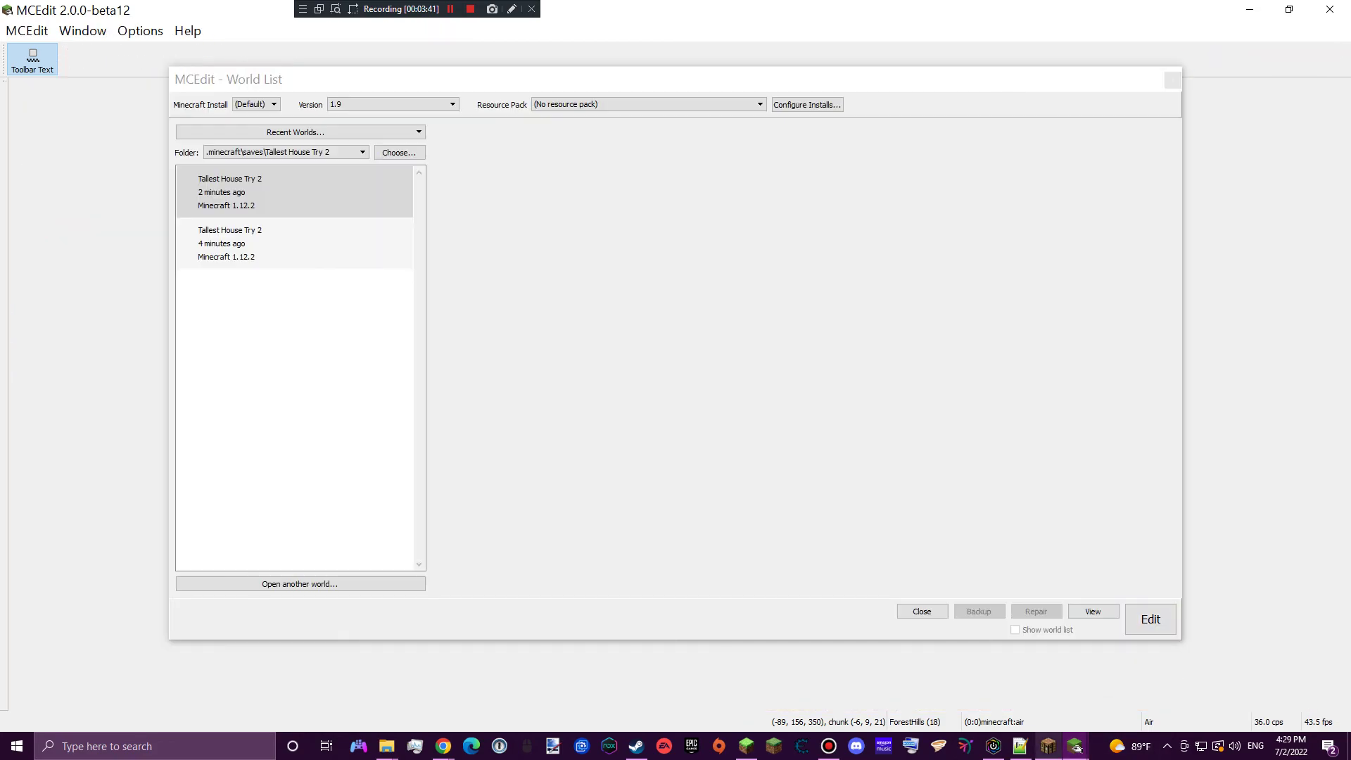
pyautogui.click(1049, 746)
# - Load the Tallest House Try 2 BIOMESOP world from the Singleplayer world list
pyautogui.click(674, 360)
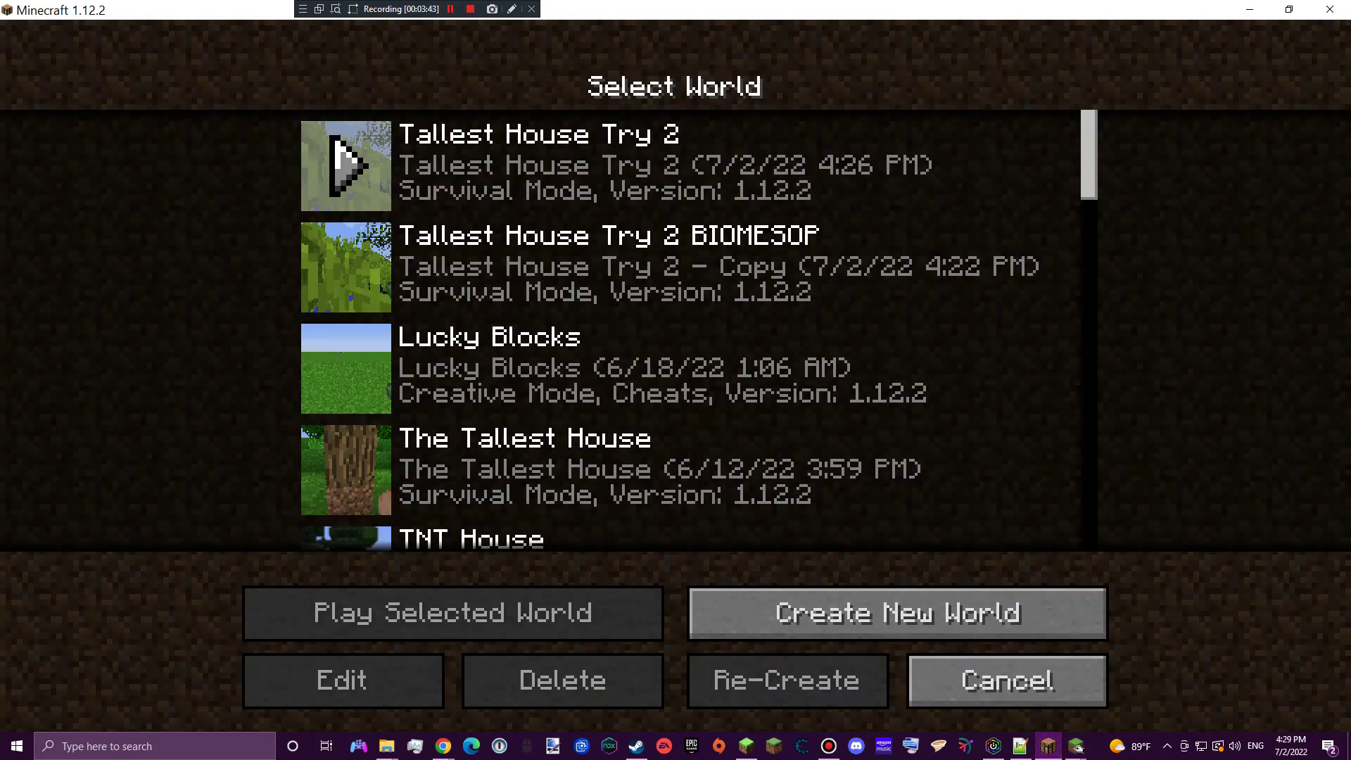
pyautogui.click(345, 267)
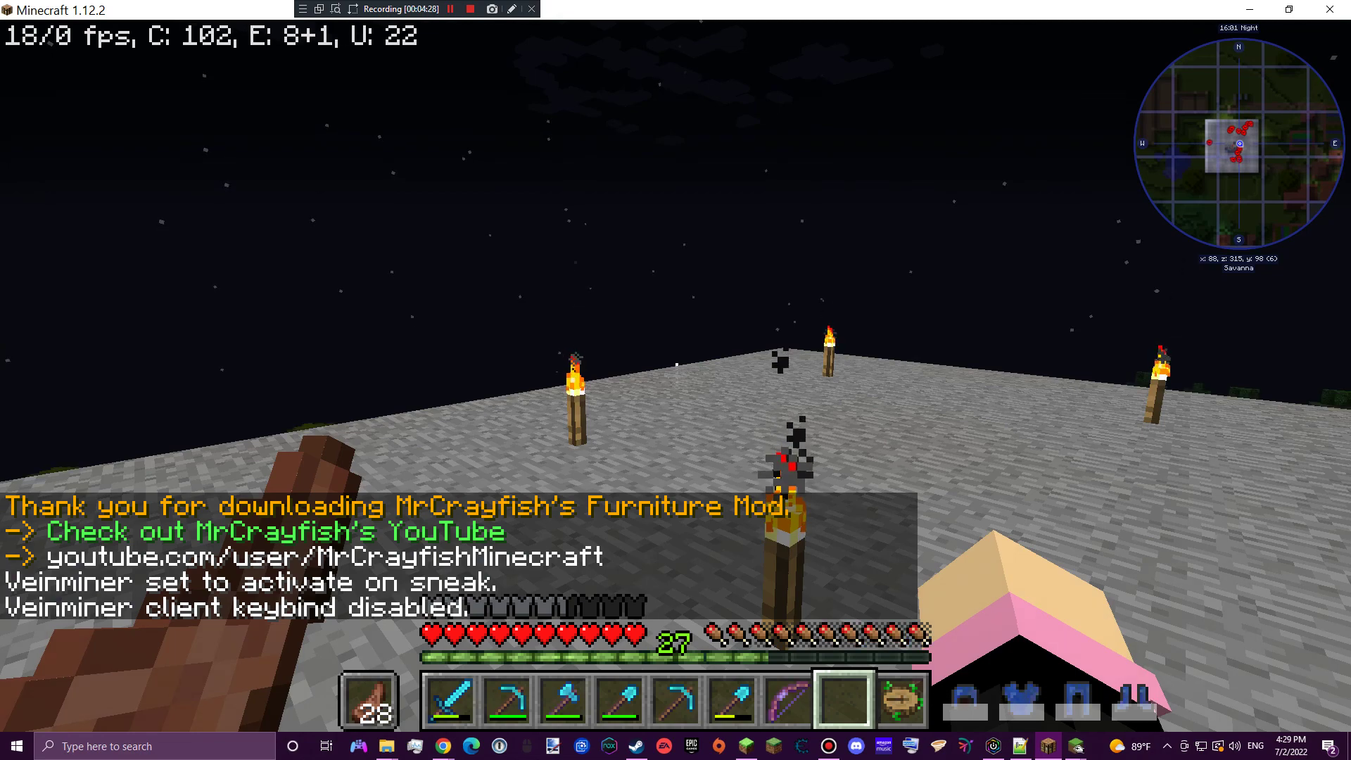
# - Locate Alps Foothills with Nature's Compass, then save and quit to the title screen
pyautogui.scroll(-1, 675, 380)
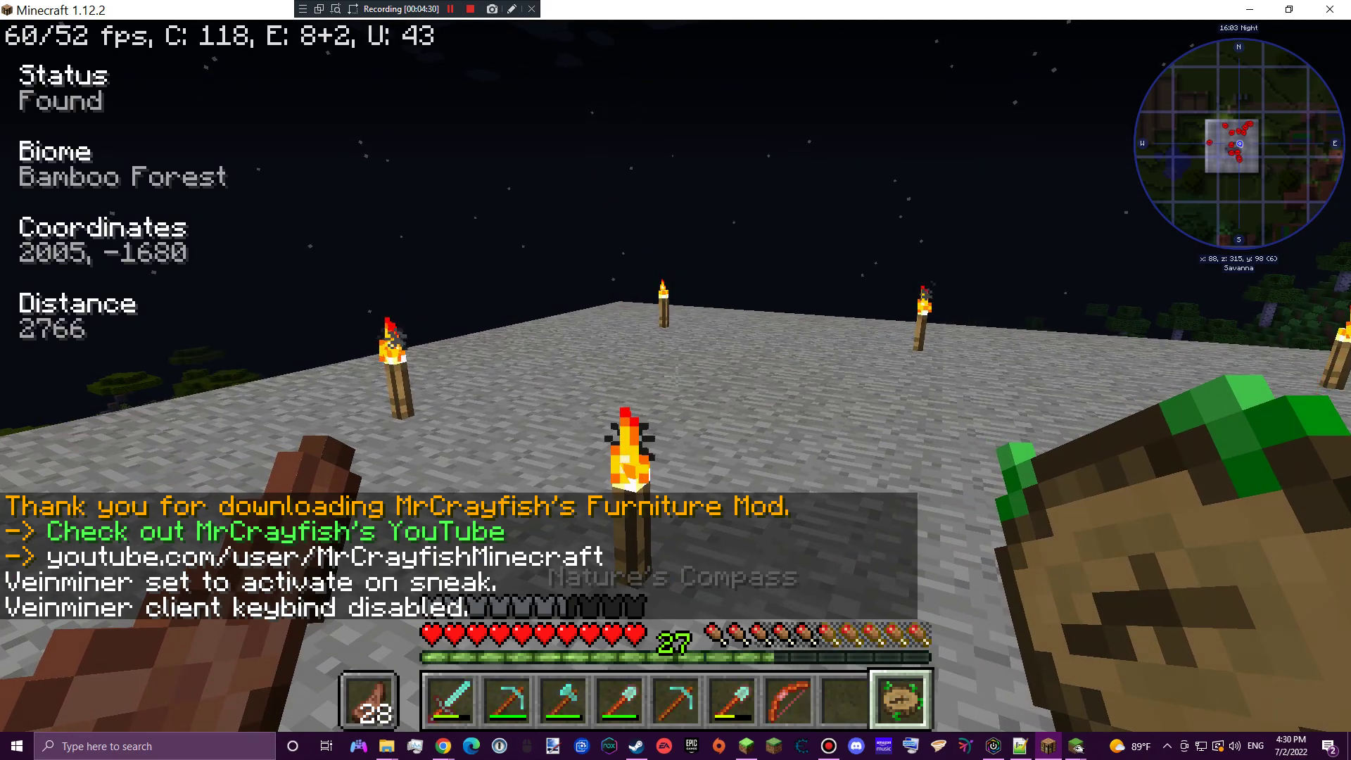
pyautogui.rightClick(675, 379)
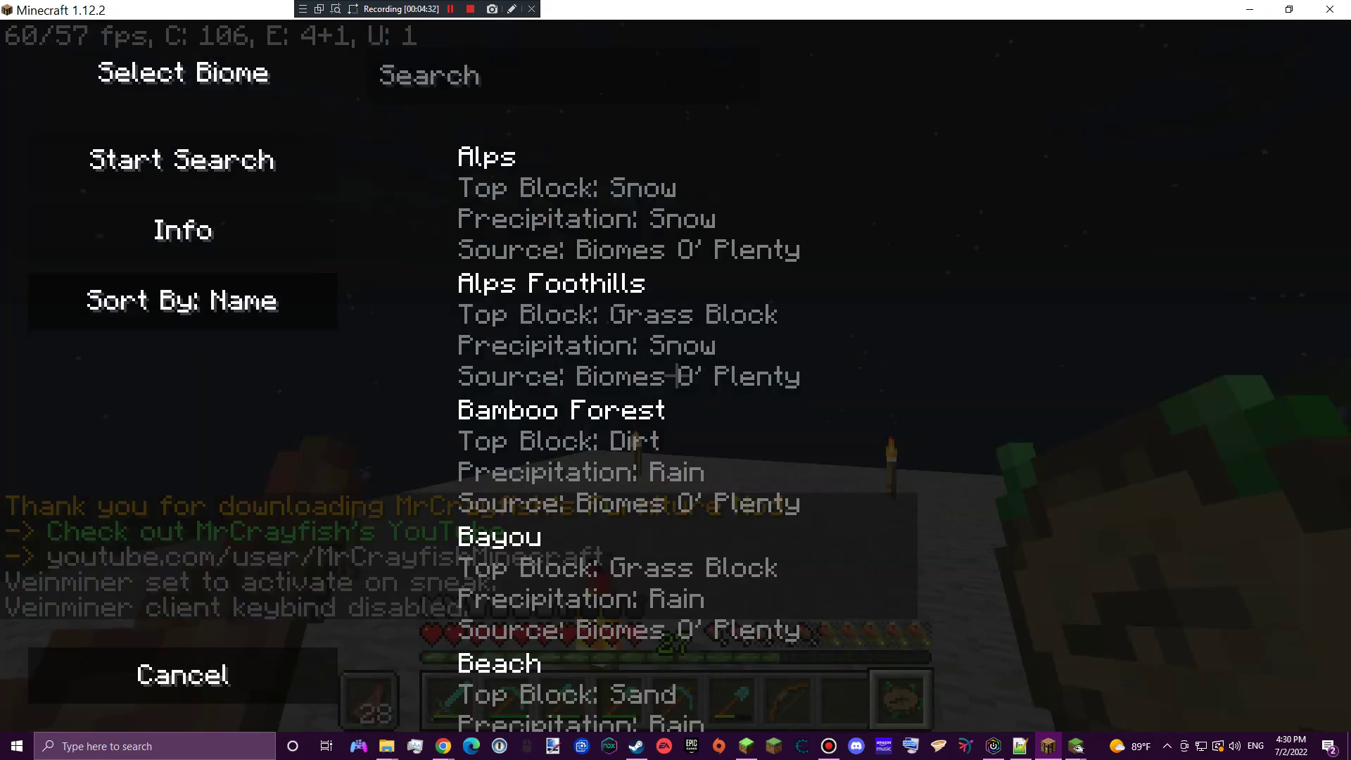
pyautogui.click(677, 377)
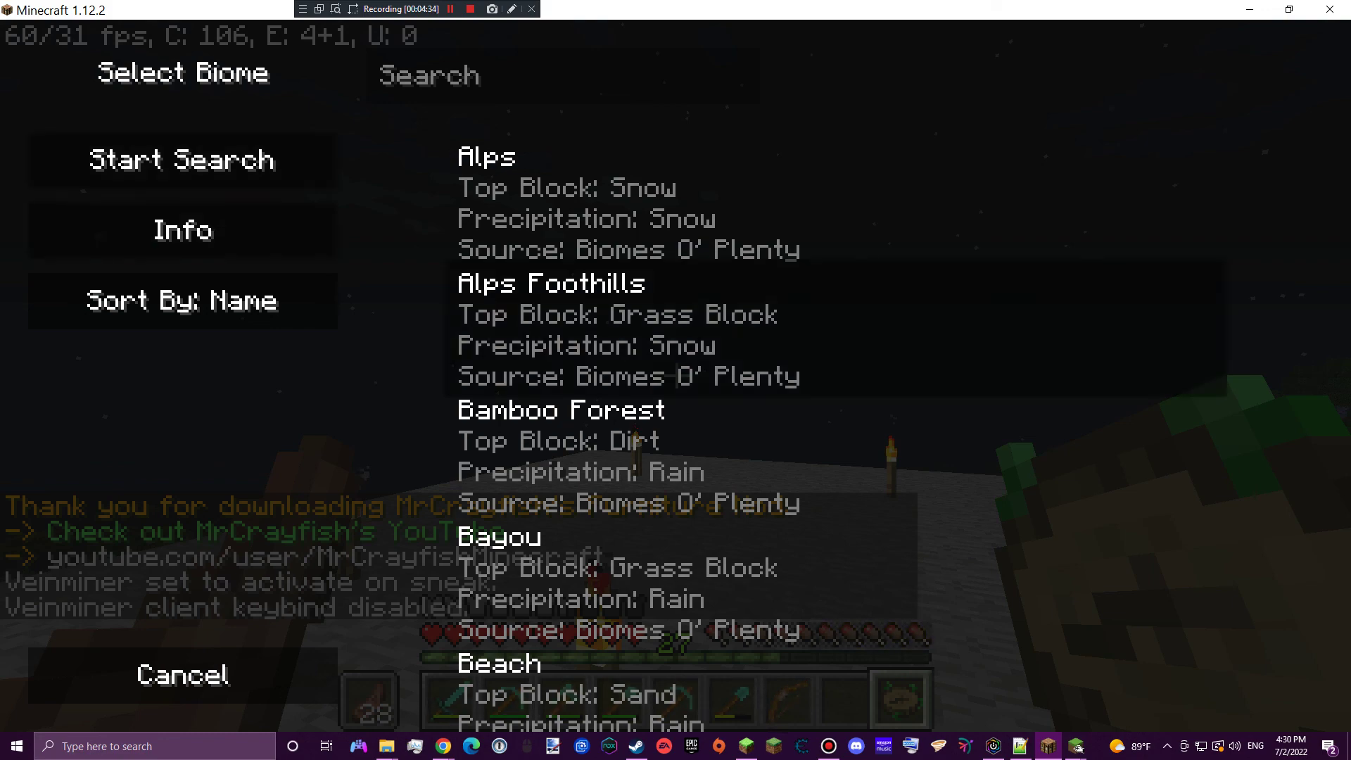
pyautogui.click(182, 160)
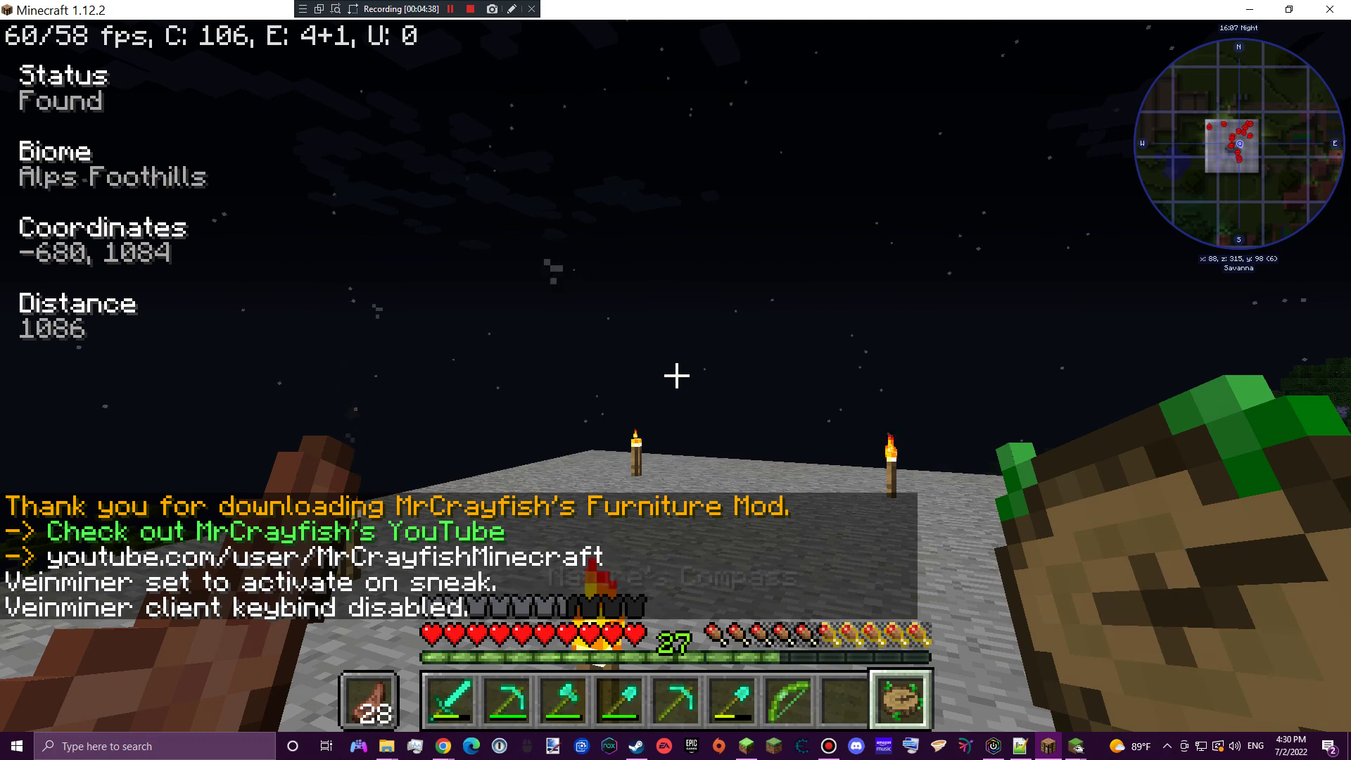
pyautogui.press('Escape')
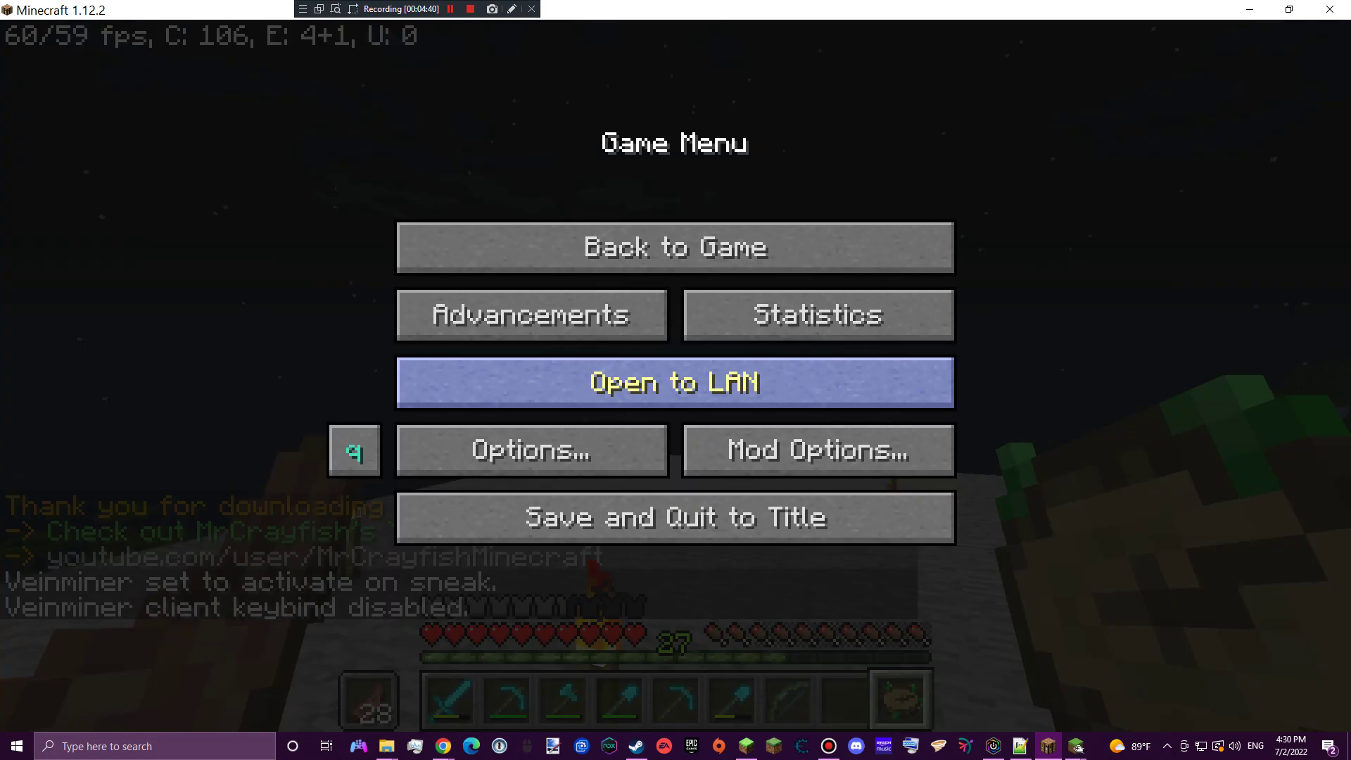
pyautogui.click(676, 517)
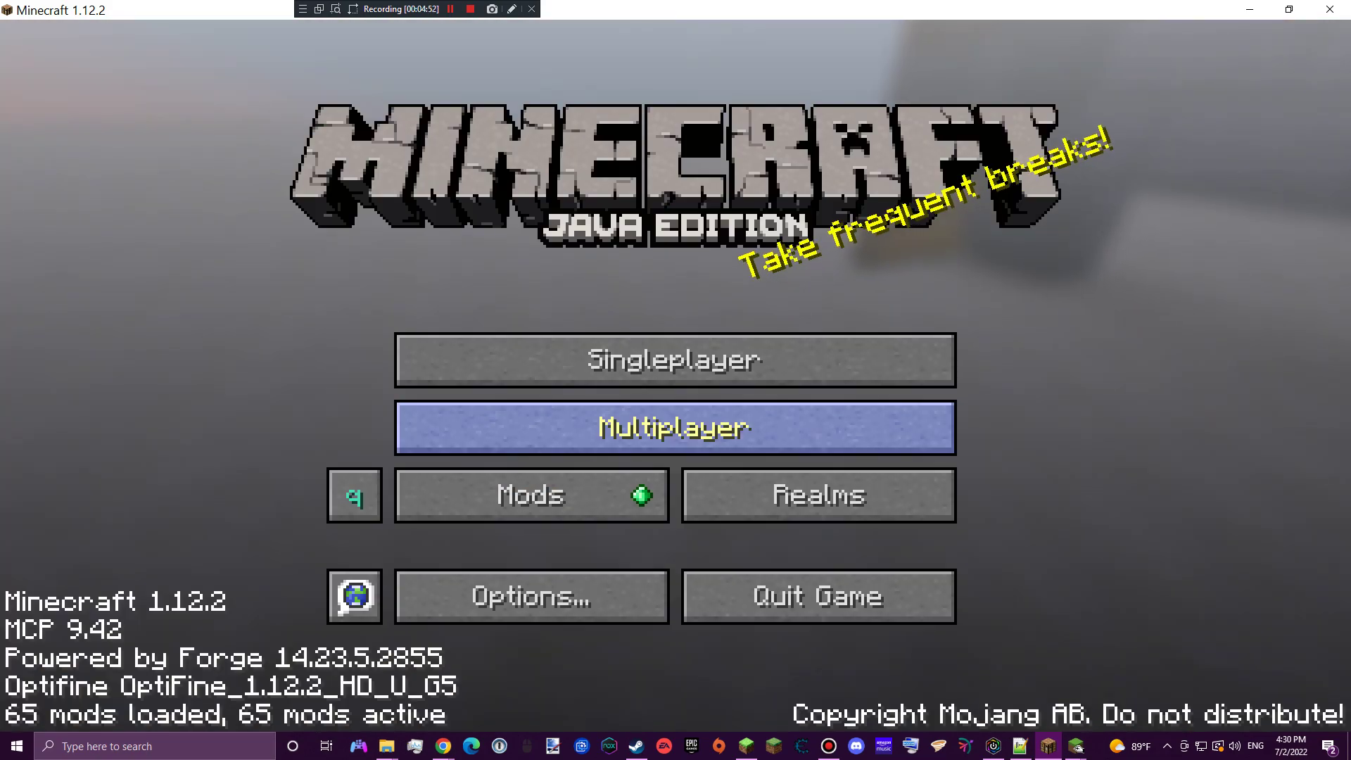
# - Load the original Tallest House Try 2 world from the Singleplayer world list
pyautogui.click(422, 357)
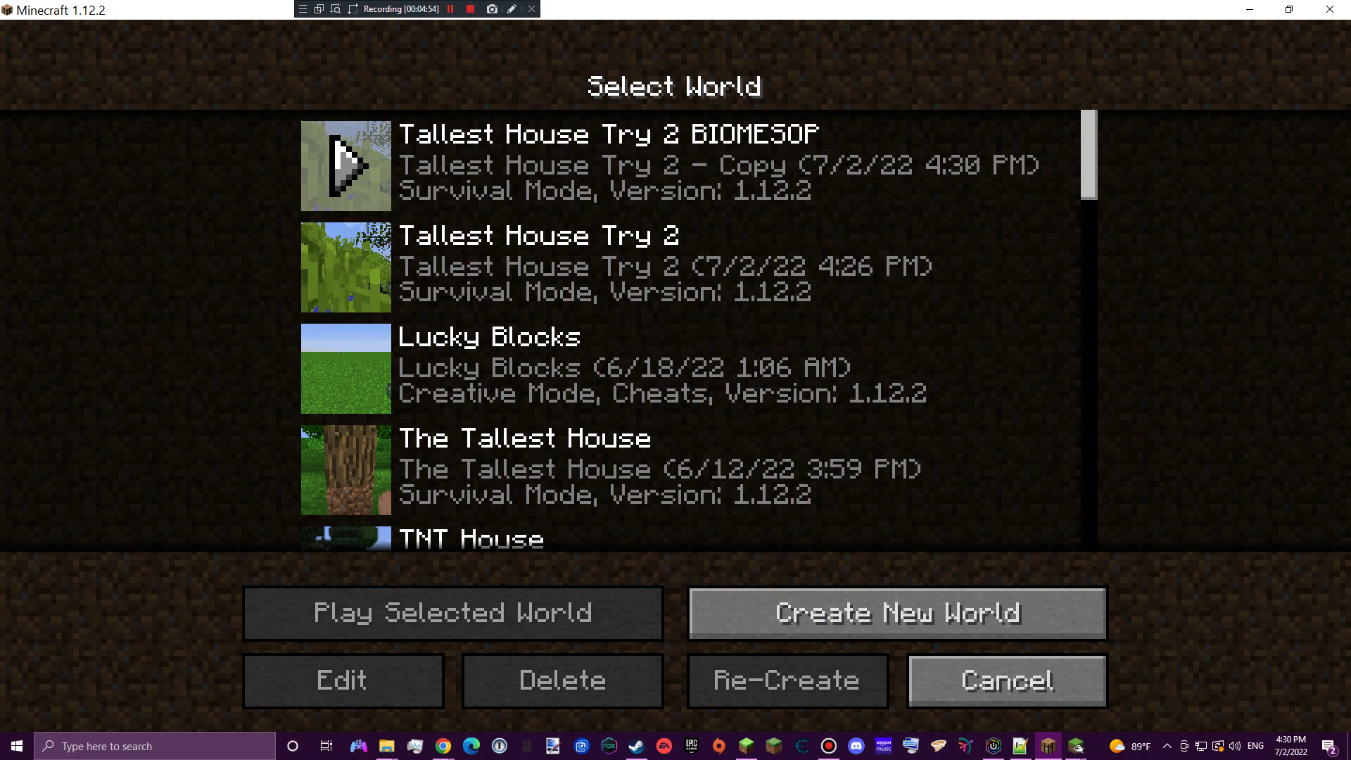
pyautogui.click(345, 271)
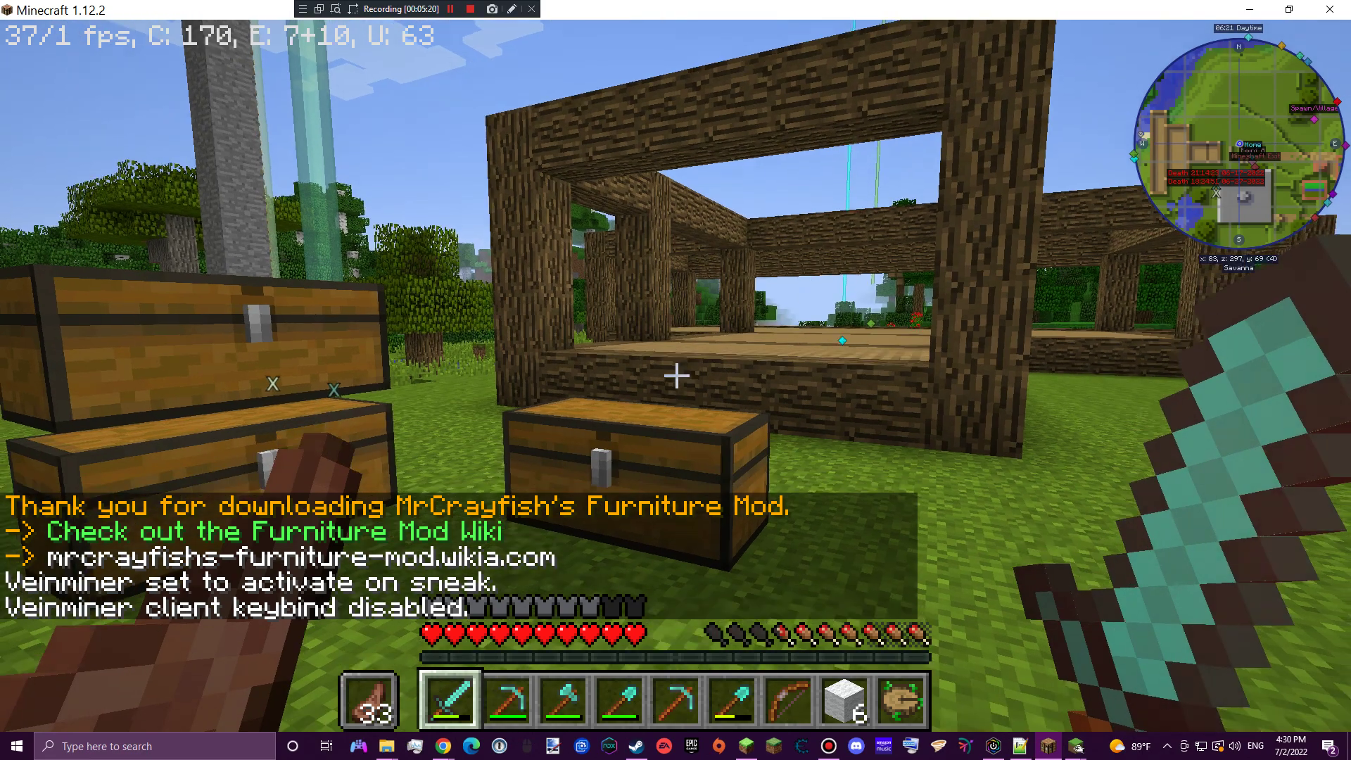
# - Check the large chest, then hold Nature's Compass and briefly toggle the F3 debug overlay
pyautogui.rightClick(676, 375)
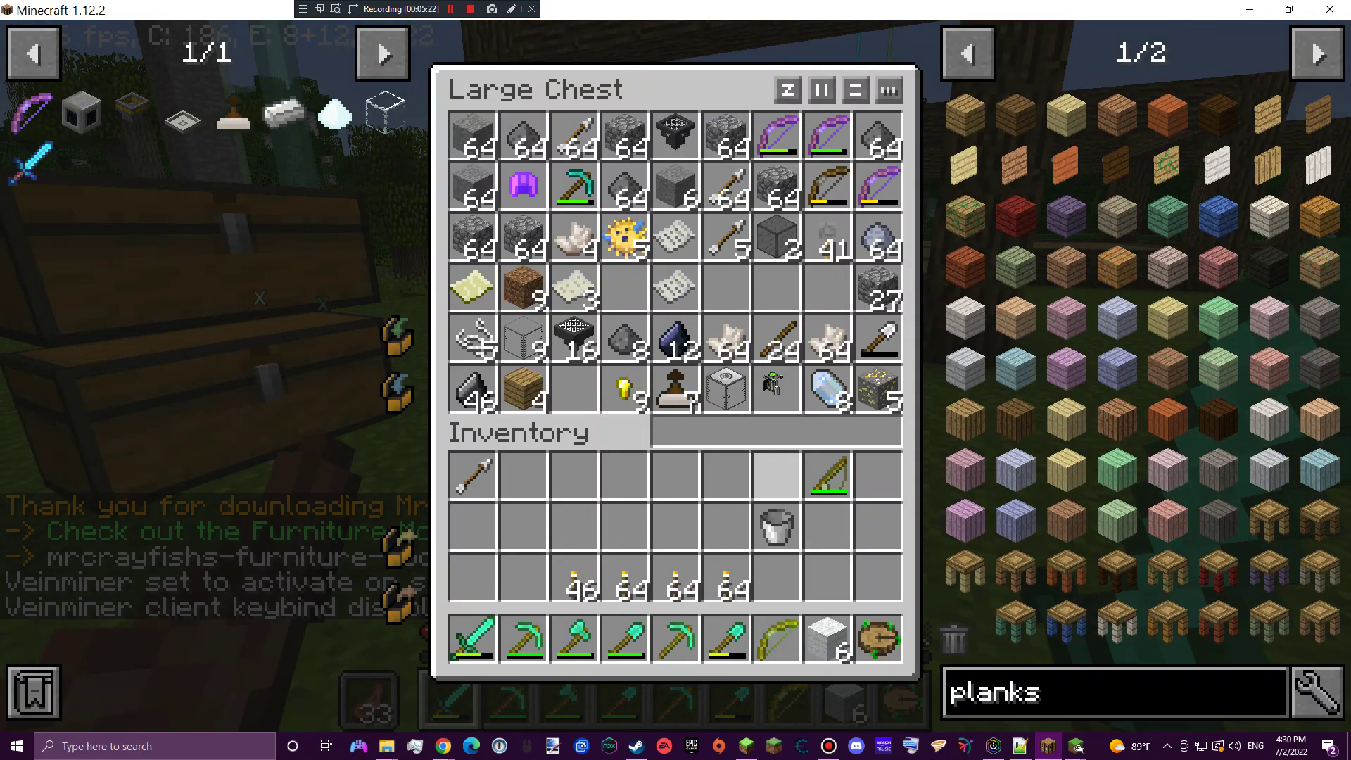
pyautogui.press('Escape')
pyautogui.press('8')
pyautogui.press('9')
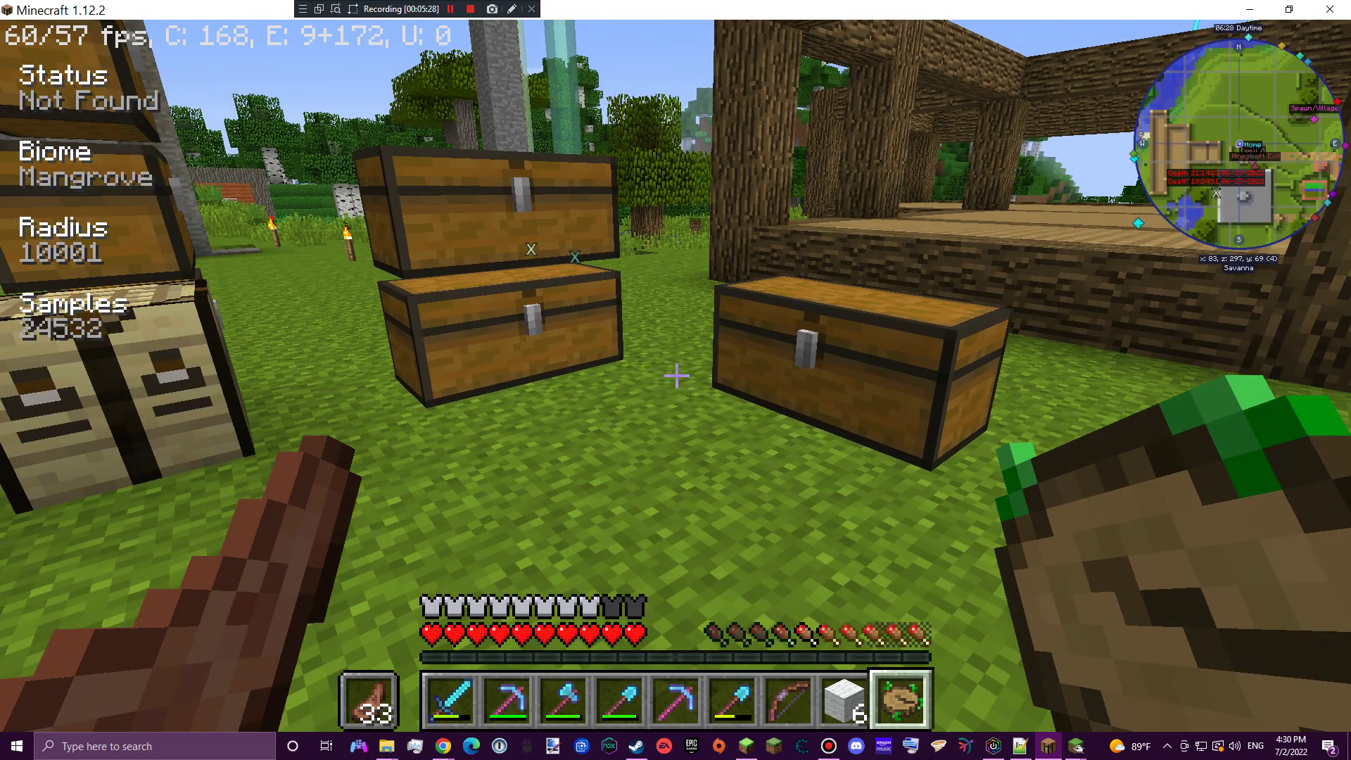
pyautogui.press('F3')
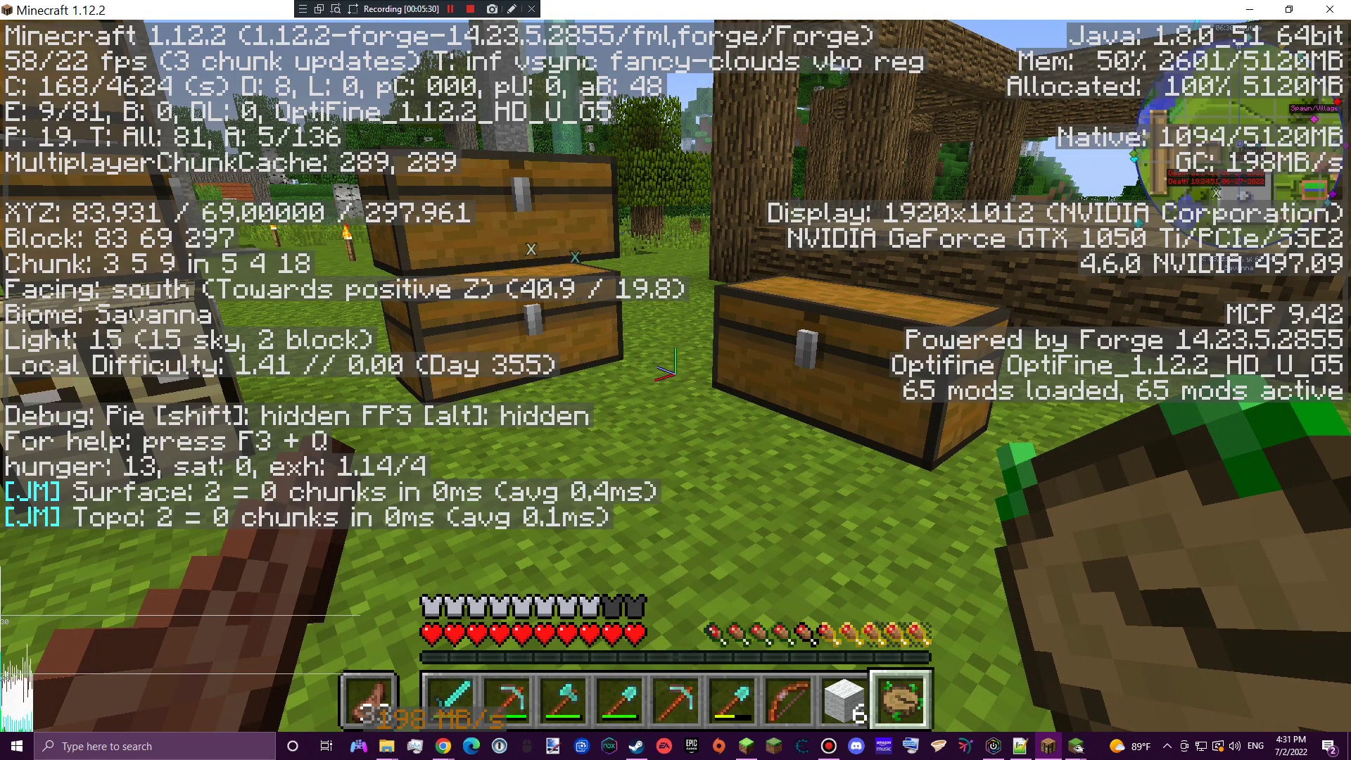
pyautogui.press('F3')
# - Search for the Alps biome with Nature's Compass, getting Not Found within radius 10001
pyautogui.rightClick(675, 380)
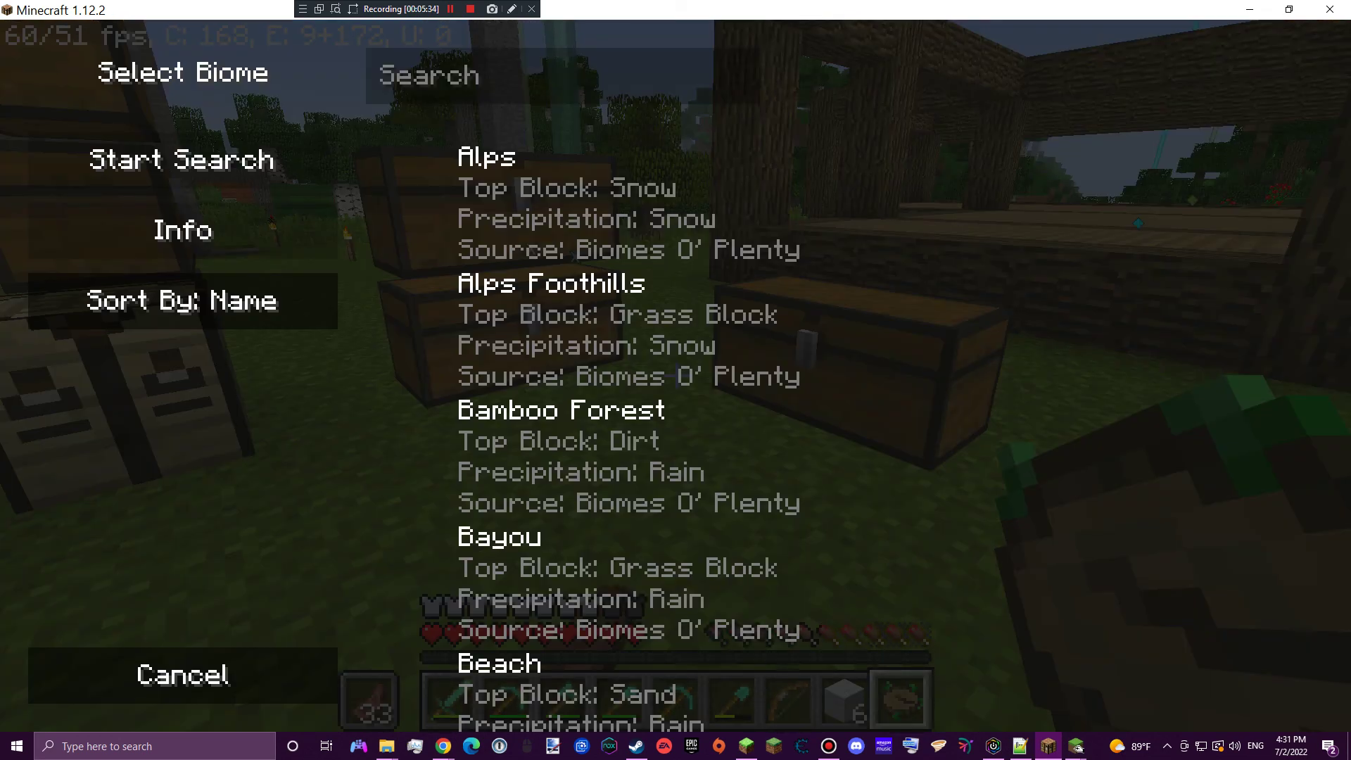
pyautogui.click(633, 201)
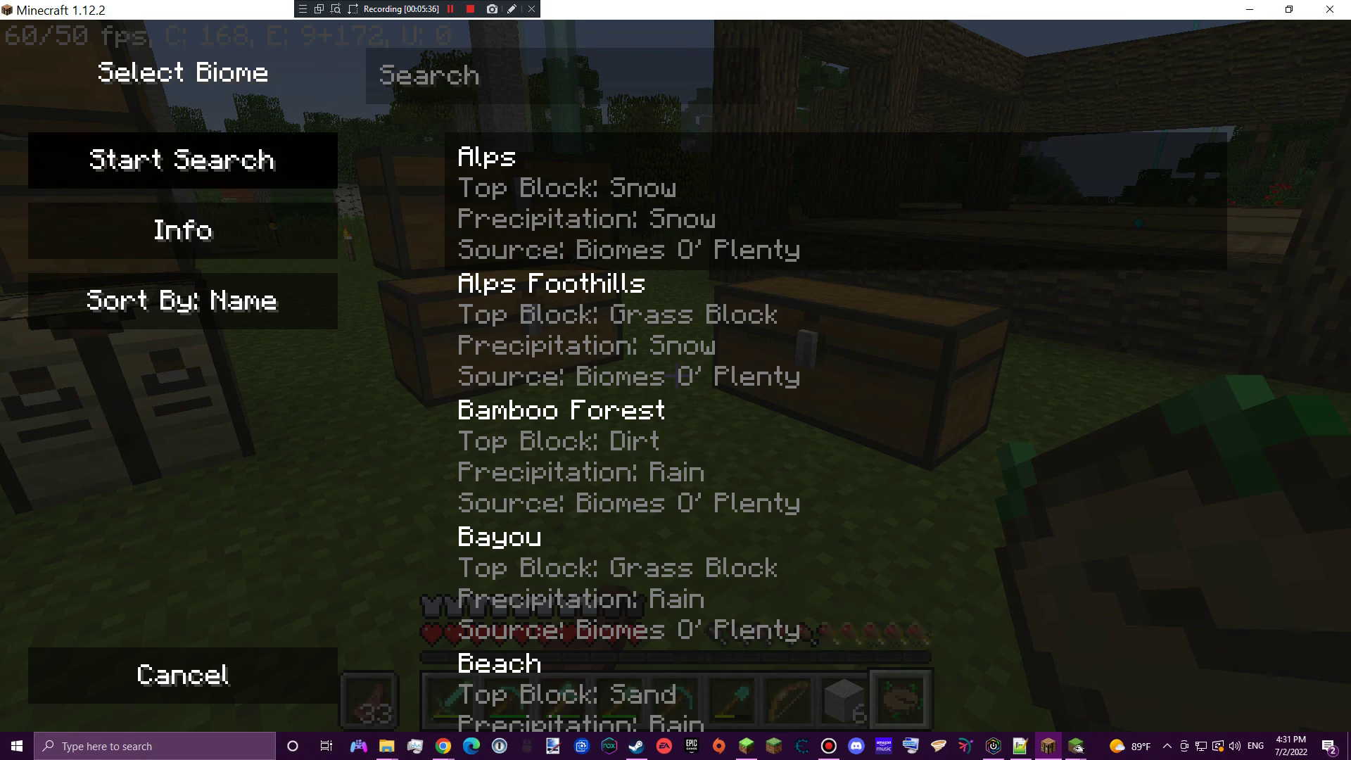
pyautogui.click(182, 160)
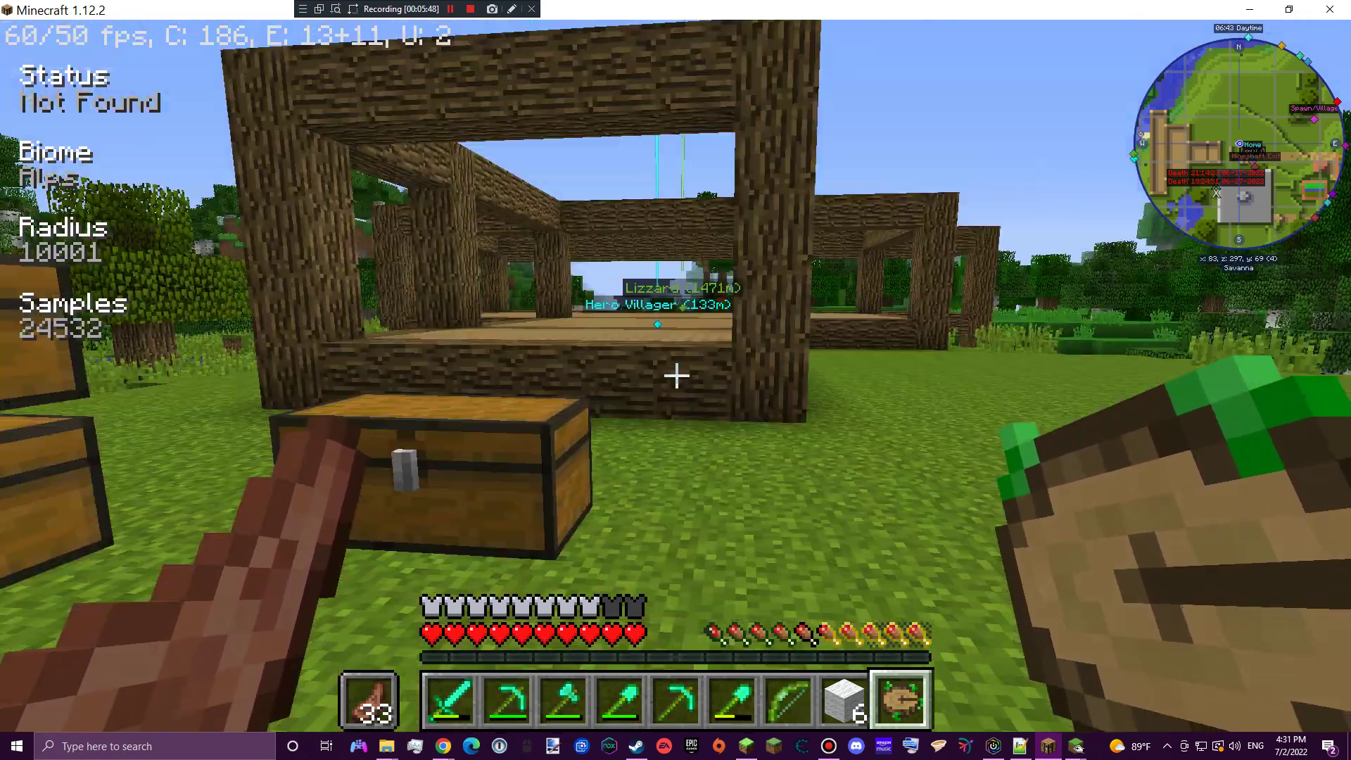
# - Save and quit the original Tallest House Try 2 world to the title screen
pyautogui.press('Escape')
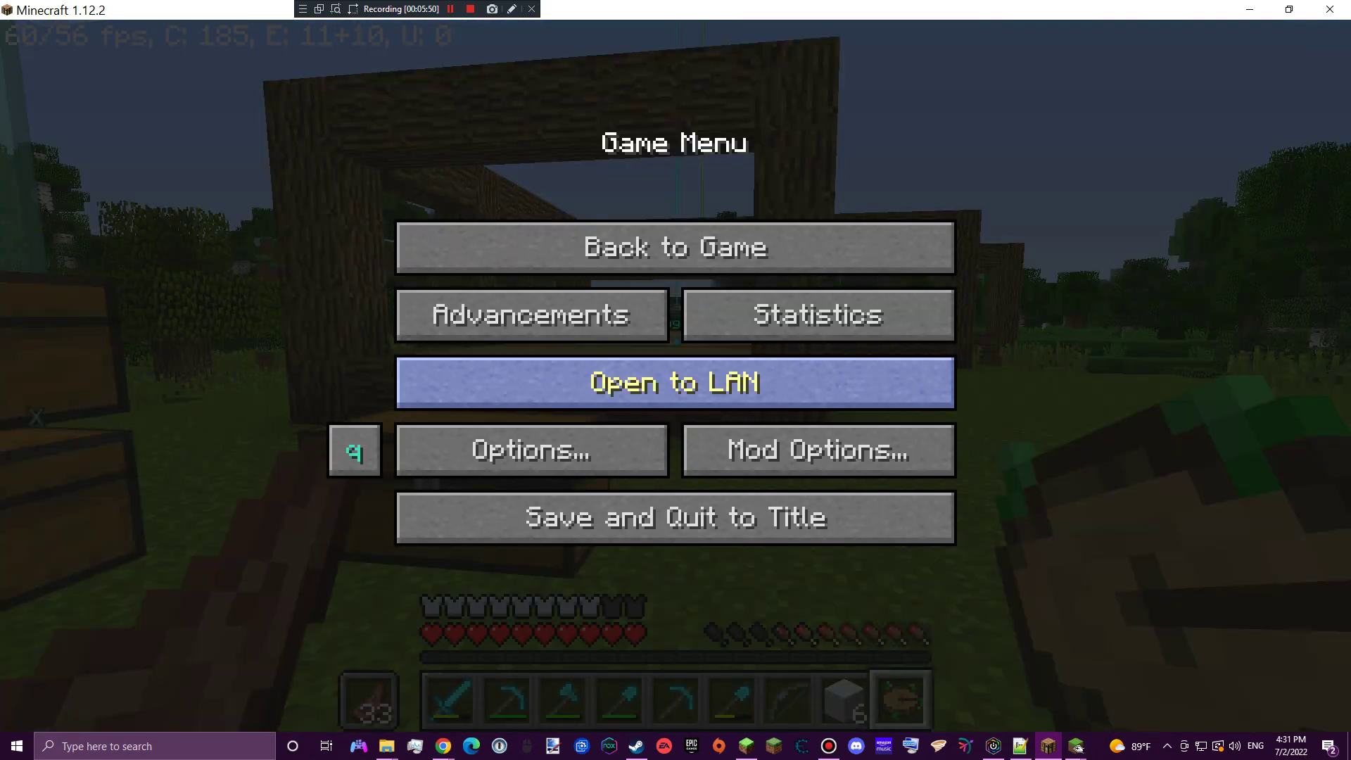
pyautogui.click(675, 518)
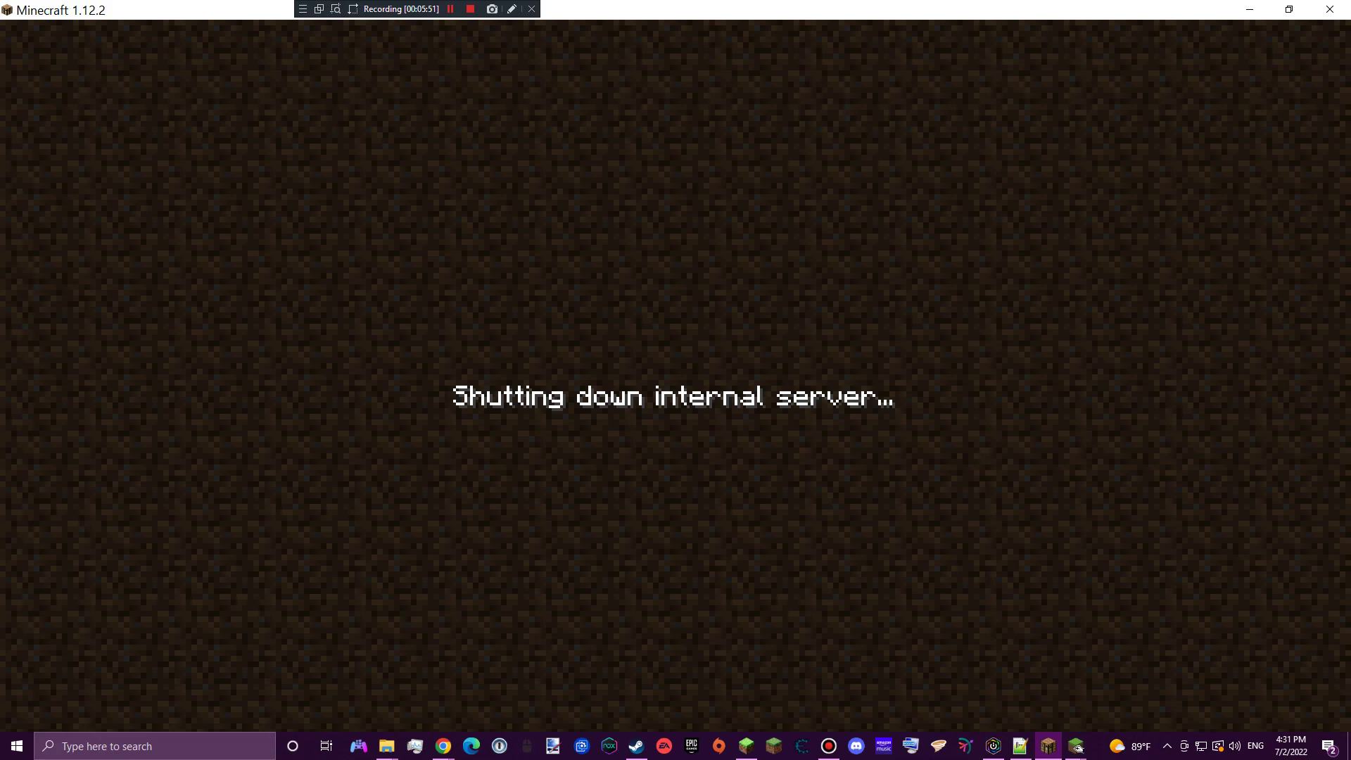
pyautogui.moveTo(407, 13); pyautogui.dragTo(587, 124)
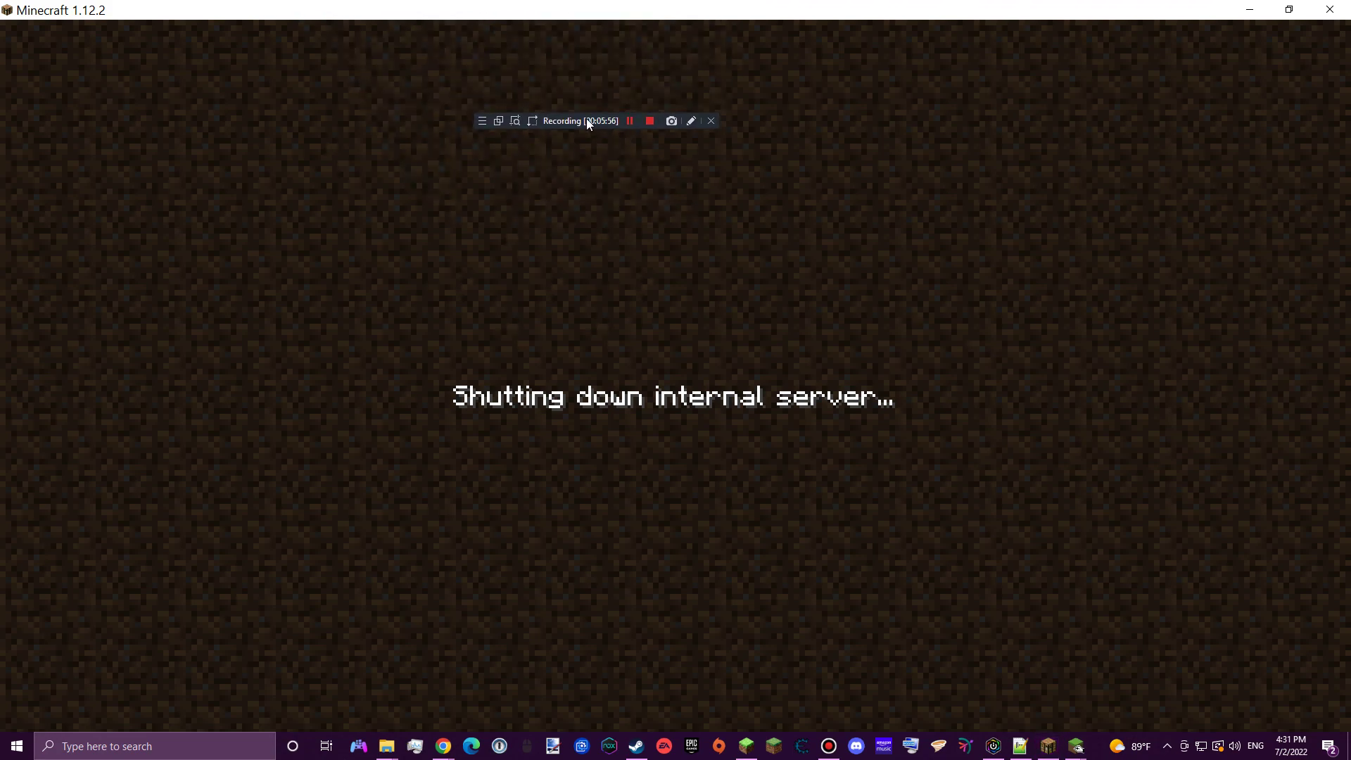